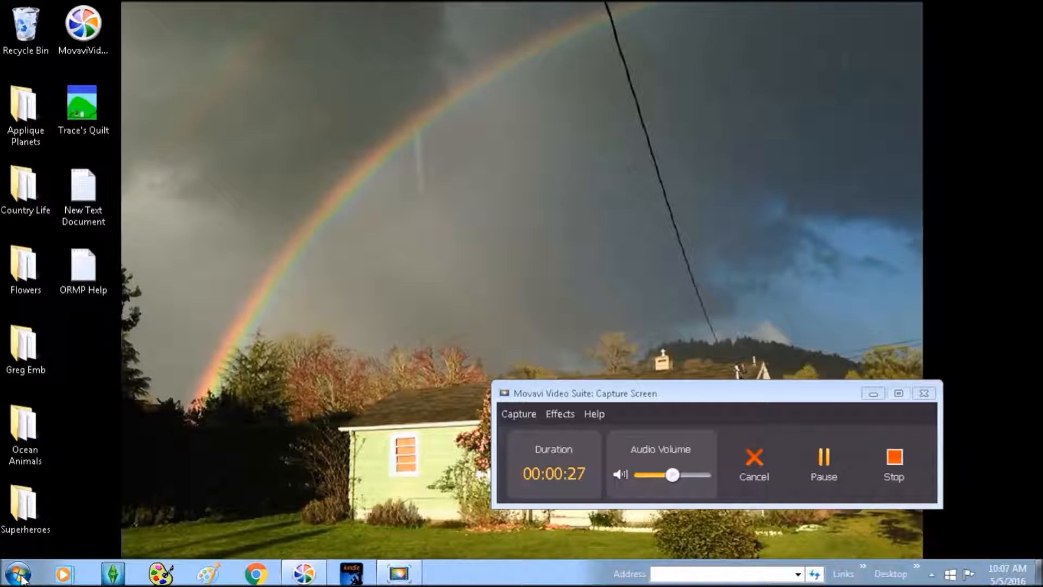
Open Paint from the Windows Accessories programs.
{"action": "left_click", "coordinate": [20, 576]}
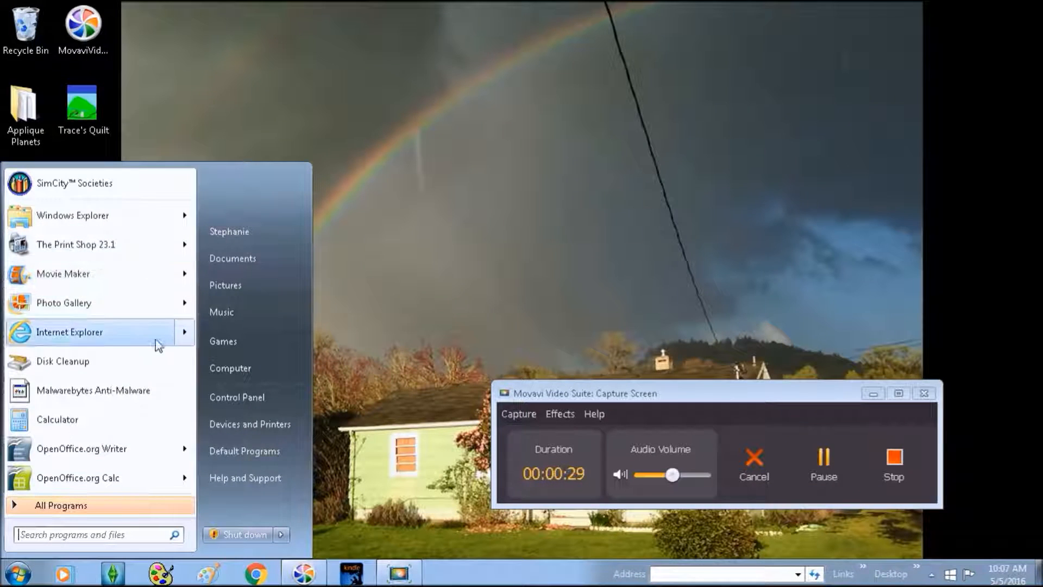
{"action": "left_click", "coordinate": [119, 508]}
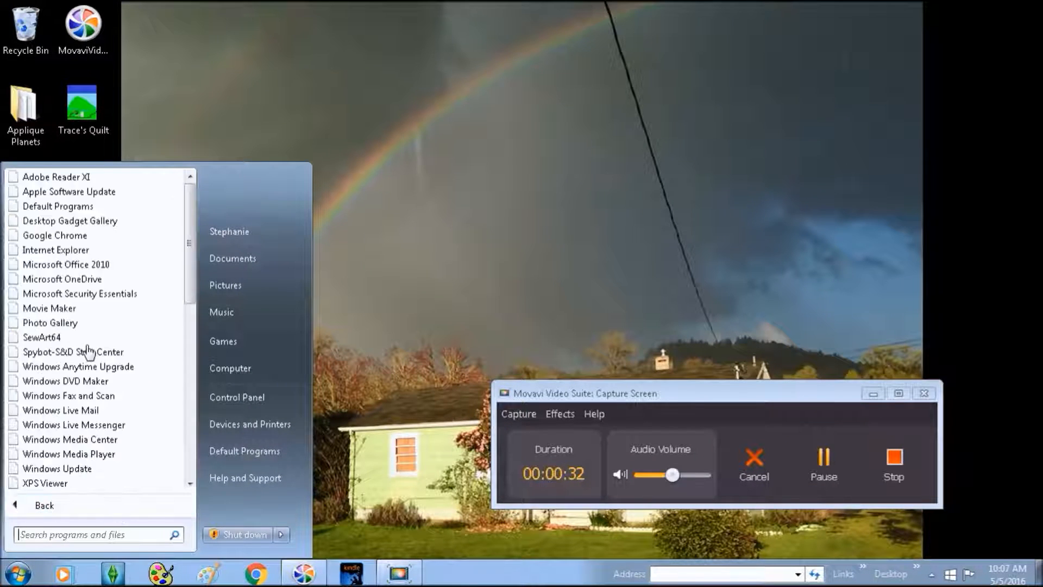
{"action": "left_click_drag", "start_coordinate": [188, 280], "coordinate": [187, 334]}
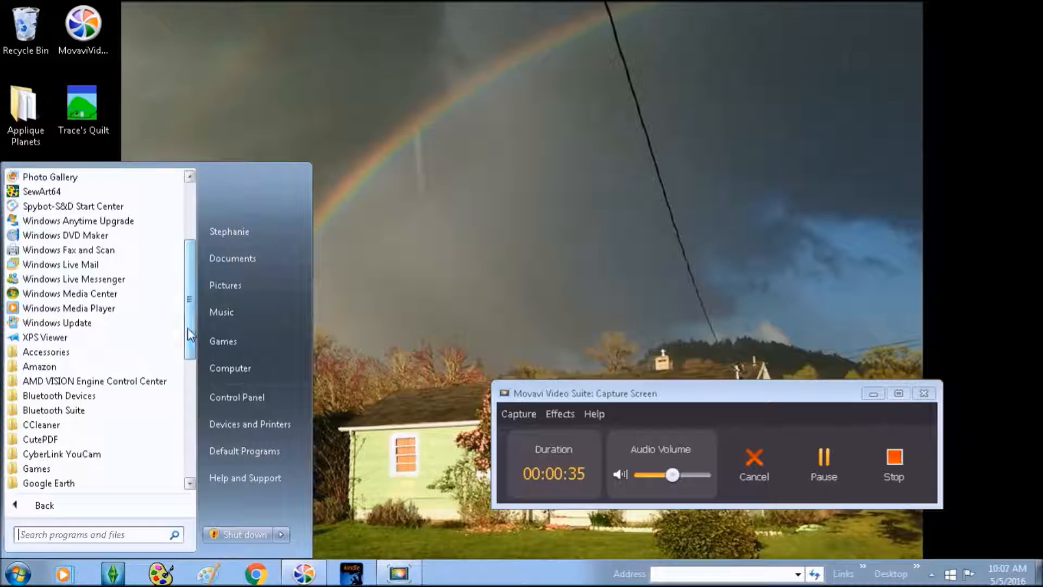
{"action": "left_click", "coordinate": [47, 352]}
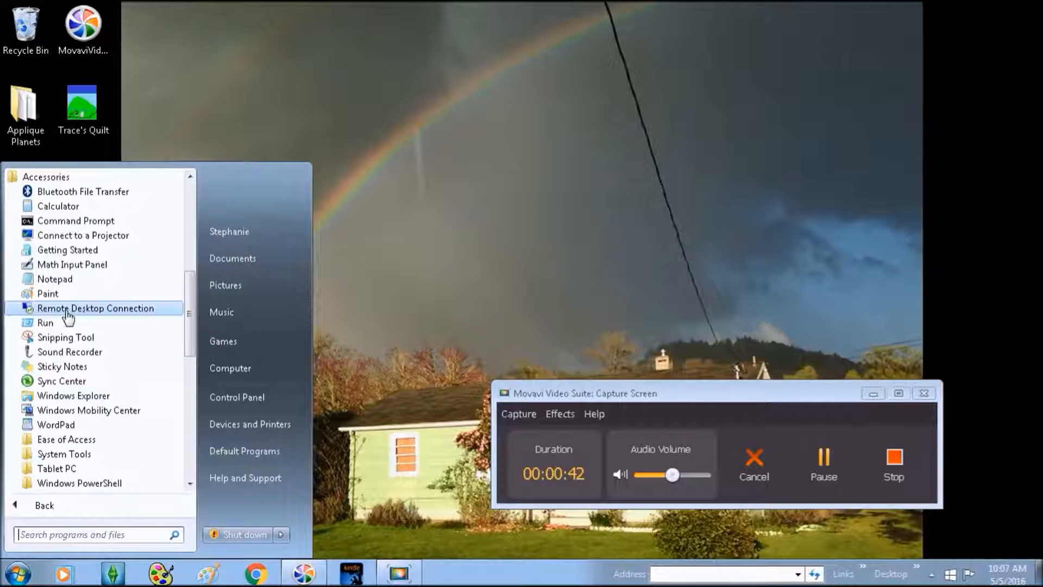
{"action": "left_click", "coordinate": [42, 295]}
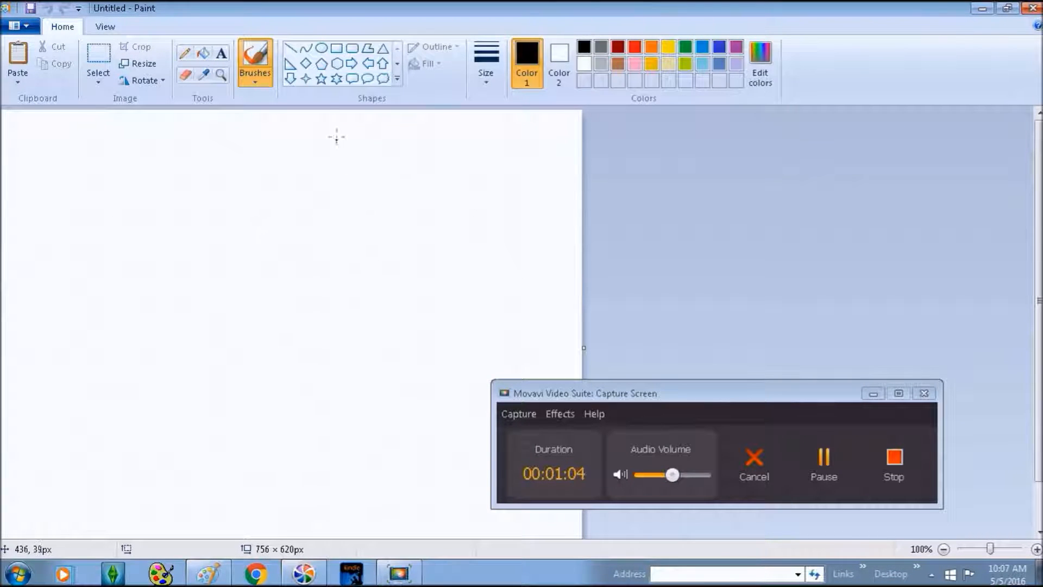
Try out a rounded rectangle about 280 × 259 px, shrink it to about 258 × 171 px, and undo it.
{"action": "left_click", "coordinate": [348, 48]}
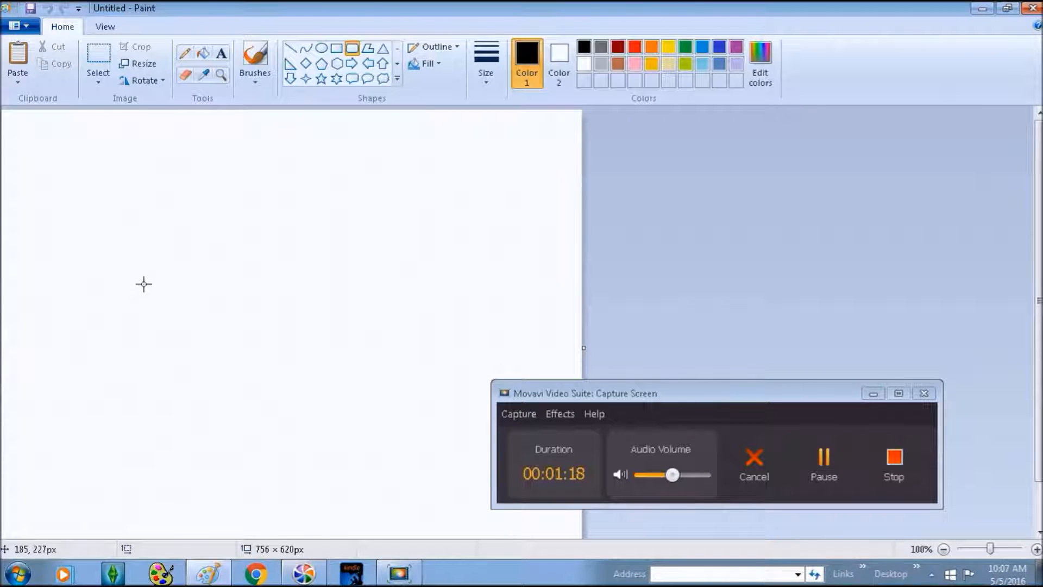
{"action": "left_click_drag", "start_coordinate": [144, 283], "coordinate": [358, 482]}
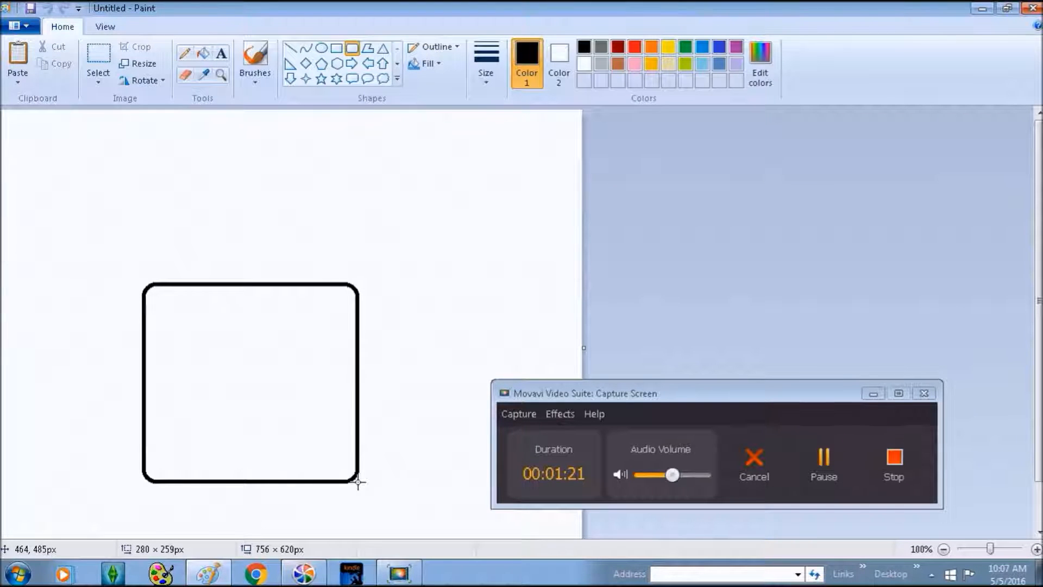
{"action": "left_click_drag", "start_coordinate": [358, 482], "coordinate": [359, 481]}
{"action": "left_click_drag", "start_coordinate": [360, 285], "coordinate": [344, 349]}
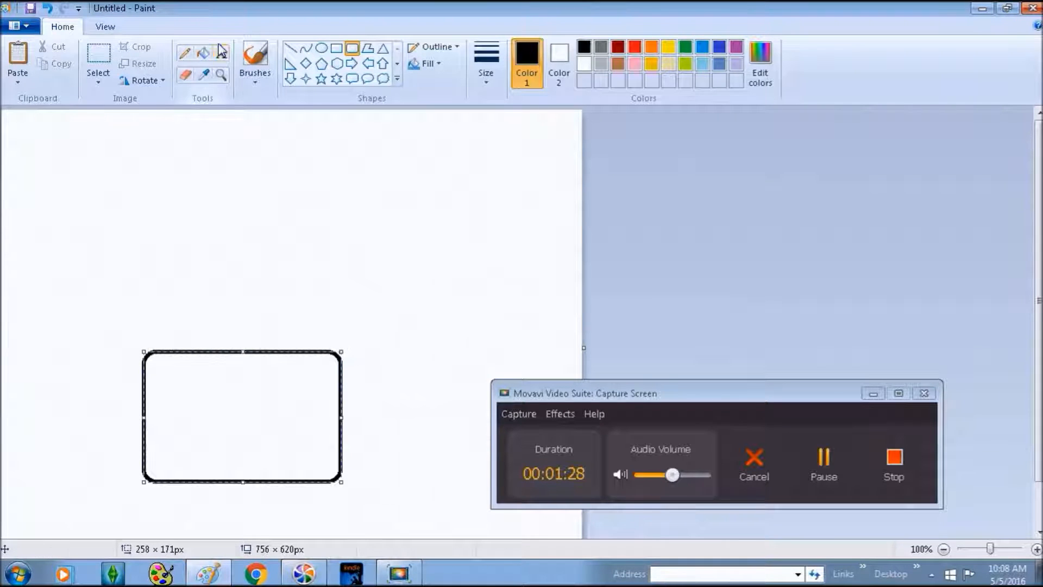
{"action": "left_click", "coordinate": [48, 7]}
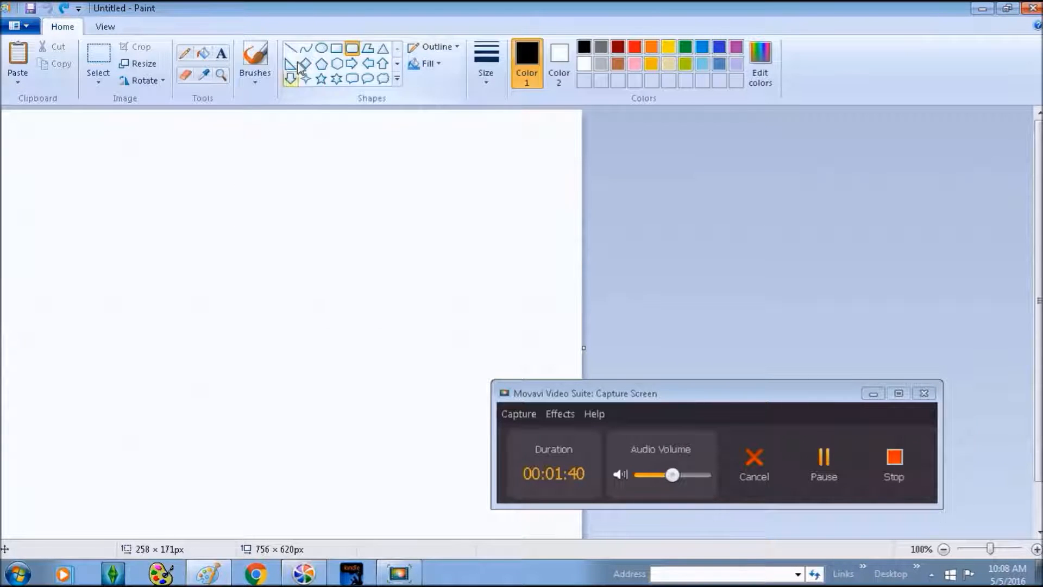
Draw a circle about 269 × 273 px on the lower canvas and resize it to about 234 × 227 px.
{"action": "left_click", "coordinate": [321, 49]}
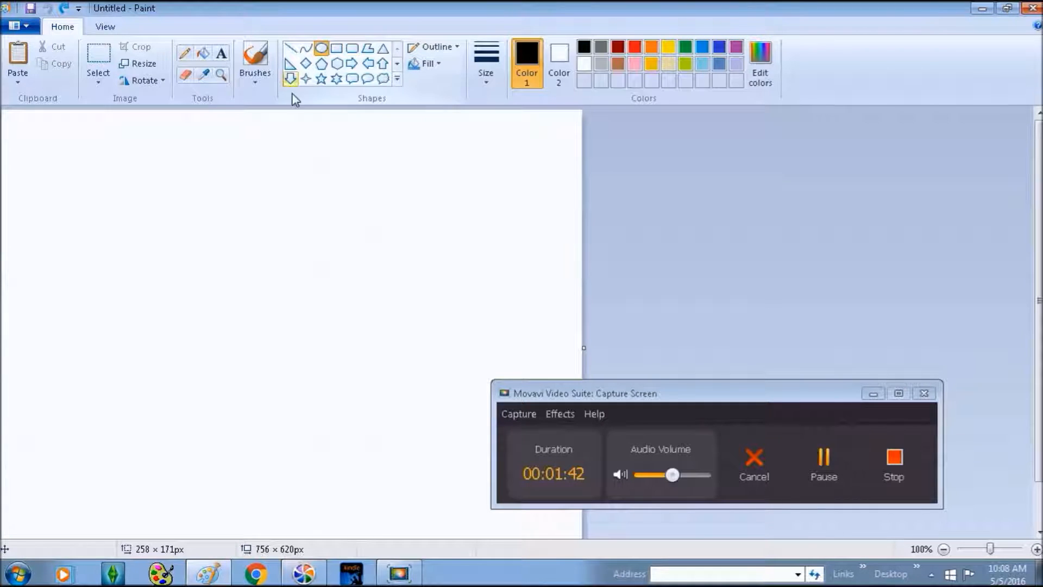
{"action": "left_click_drag", "start_coordinate": [180, 303], "coordinate": [386, 512]}
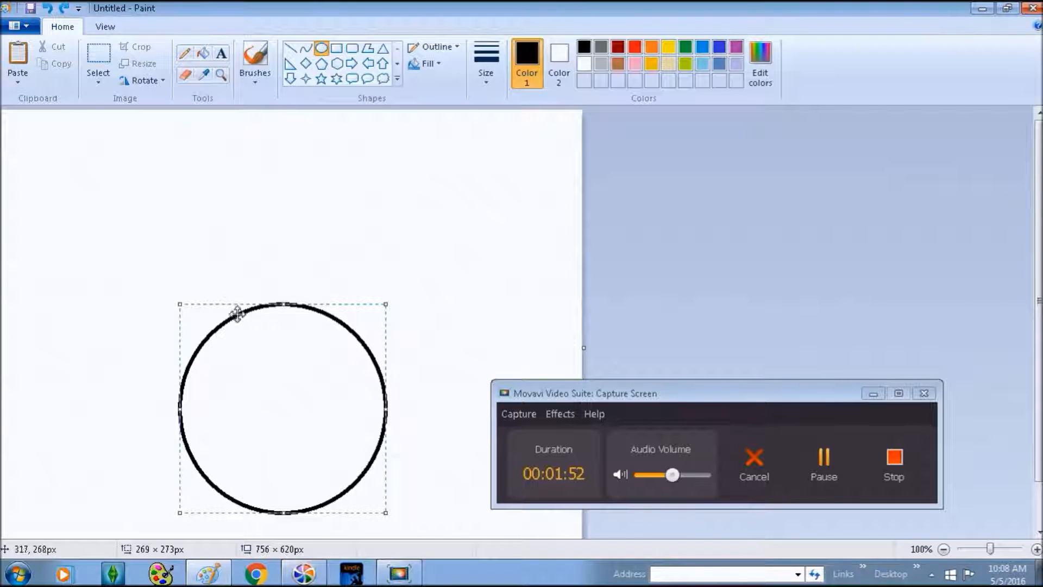
{"action": "left_click_drag", "start_coordinate": [177, 304], "coordinate": [133, 272]}
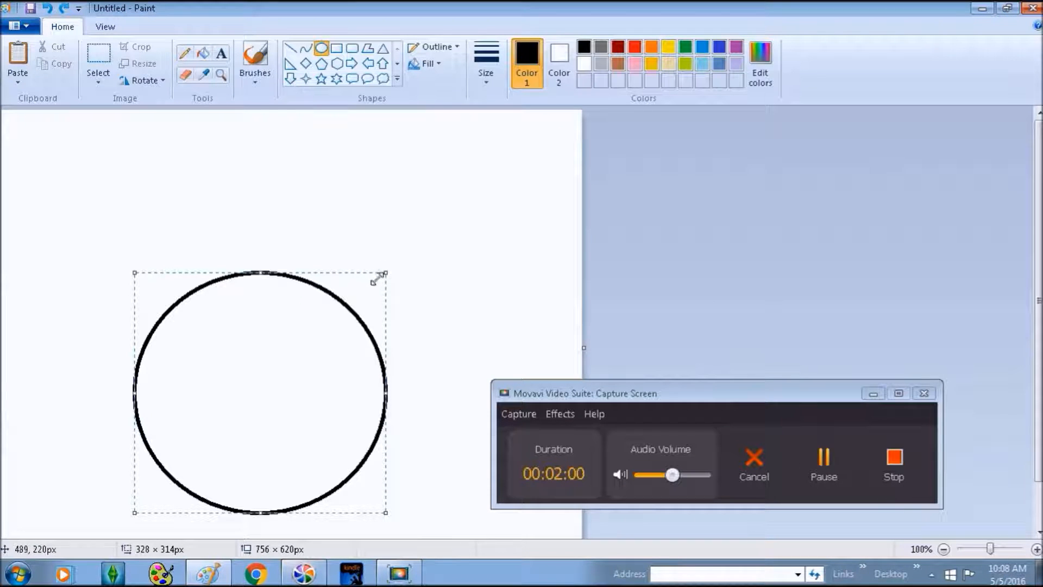
{"action": "left_click_drag", "start_coordinate": [385, 272], "coordinate": [313, 340]}
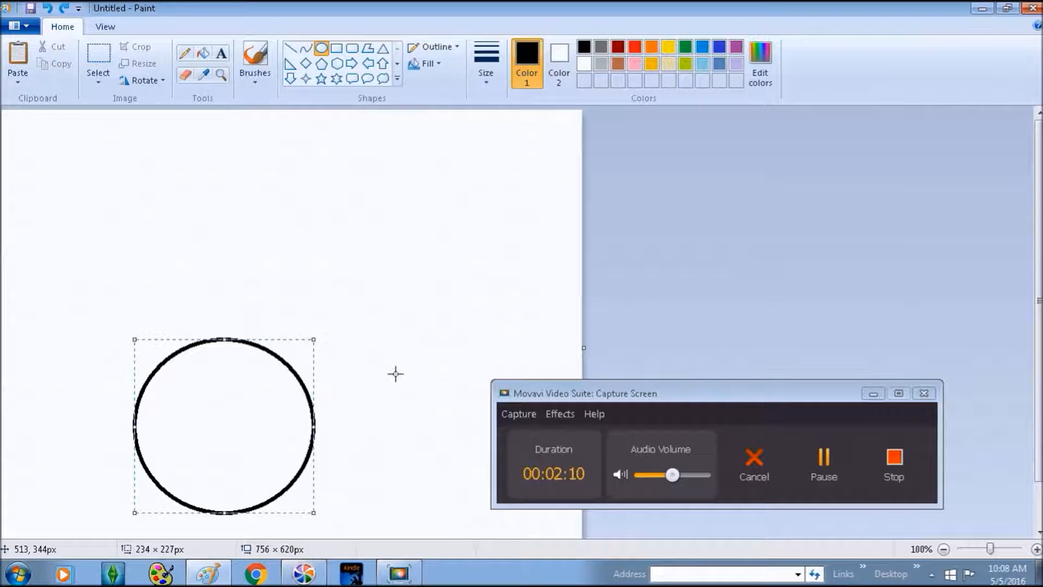
{"action": "left_click", "coordinate": [359, 388]}
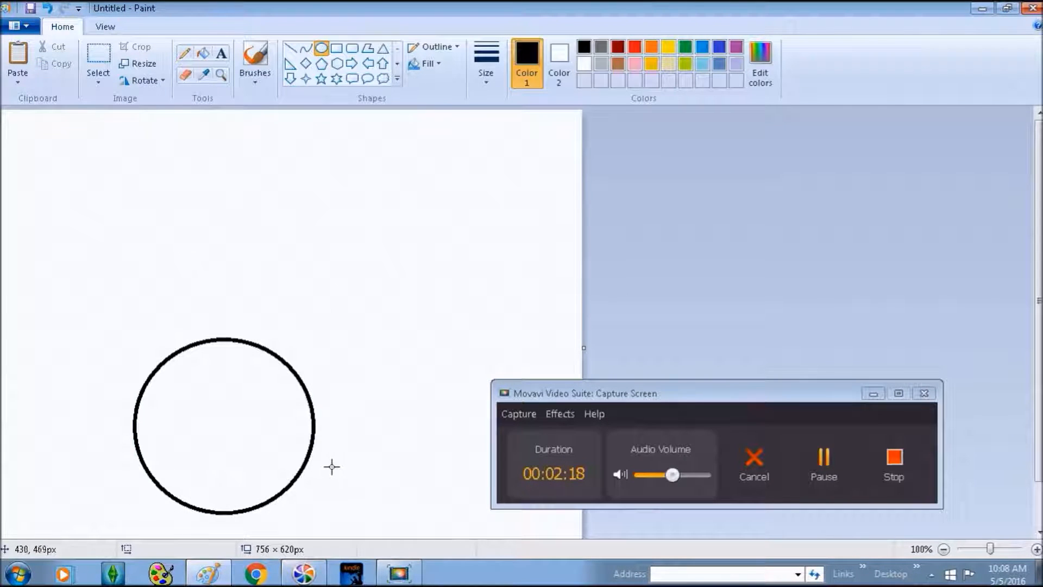
Draw a narrow upright rounded rectangle about 57 × 281 px and centre it on top of the circle.
{"action": "left_click", "coordinate": [352, 49]}
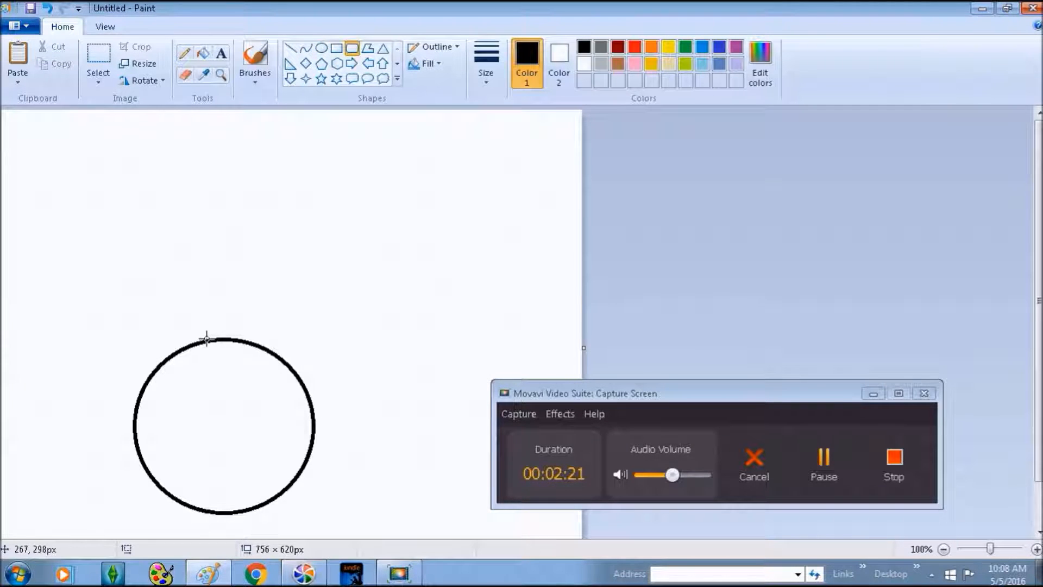
{"action": "left_click_drag", "start_coordinate": [209, 339], "coordinate": [253, 124]}
{"action": "left_click_drag", "start_coordinate": [237, 192], "coordinate": [230, 199]}
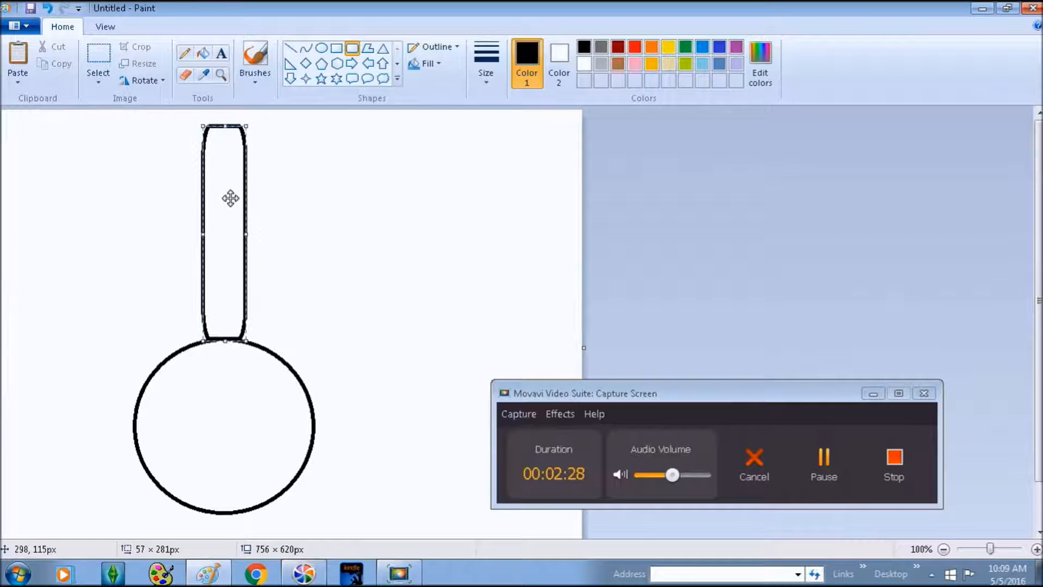
{"action": "left_click", "coordinate": [290, 265]}
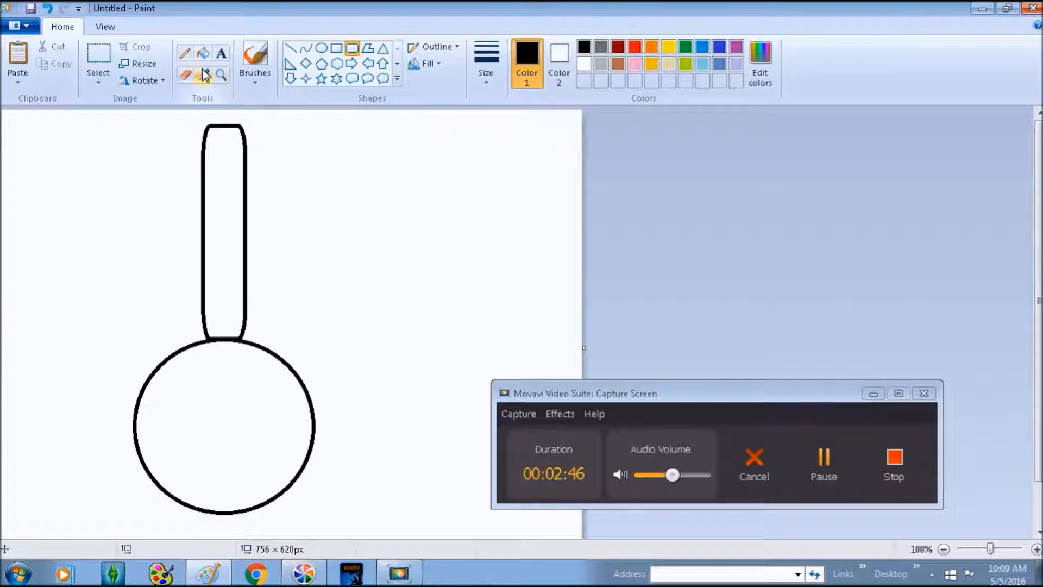
Erase part of the outline where the rounded rectangle meets the circle, then activate the Select tool.
{"action": "left_click", "coordinate": [181, 76]}
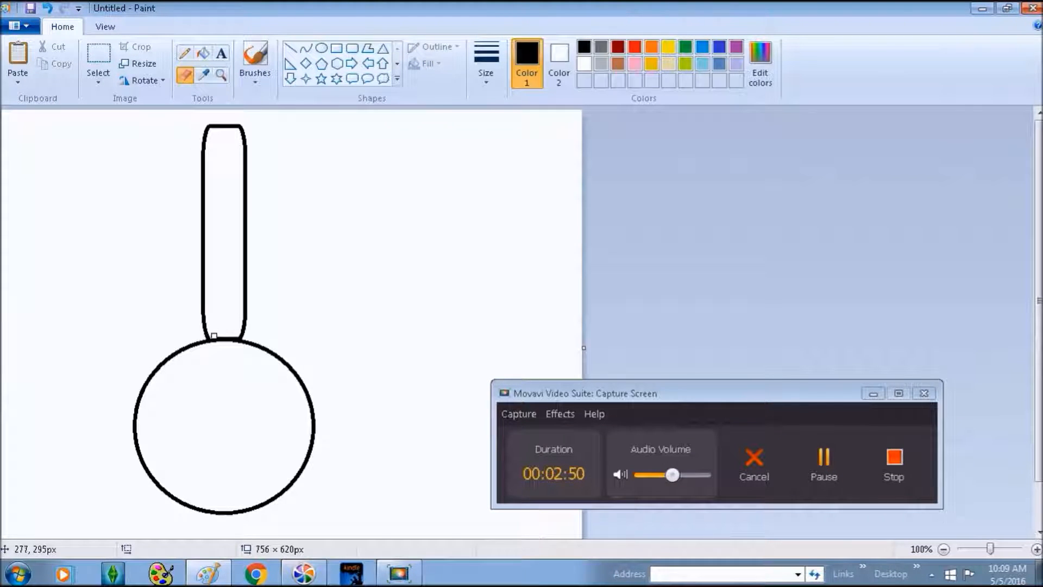
{"action": "left_click_drag", "start_coordinate": [215, 341], "coordinate": [216, 343]}
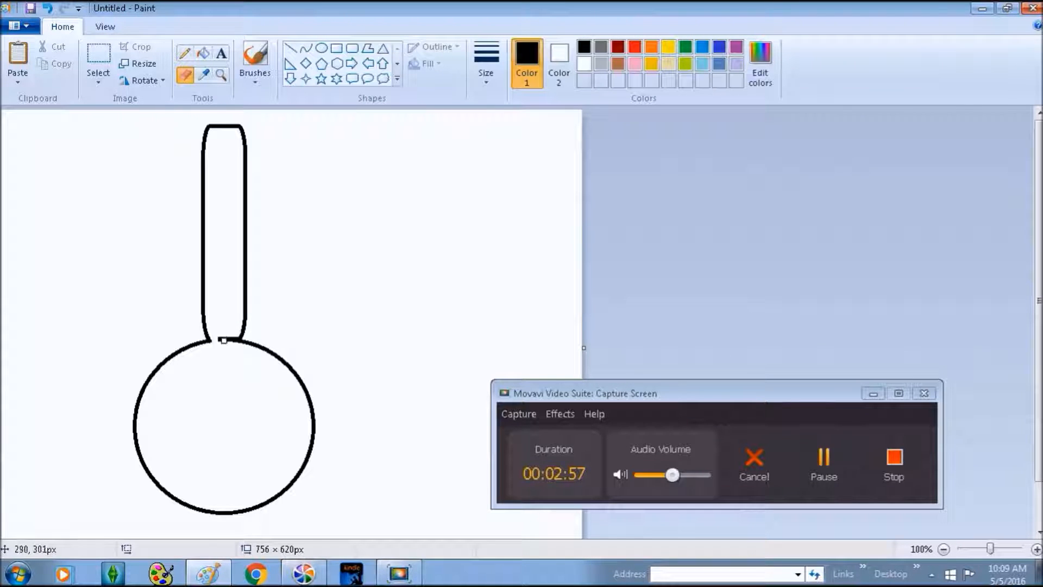
{"action": "left_click_drag", "start_coordinate": [217, 341], "coordinate": [234, 341]}
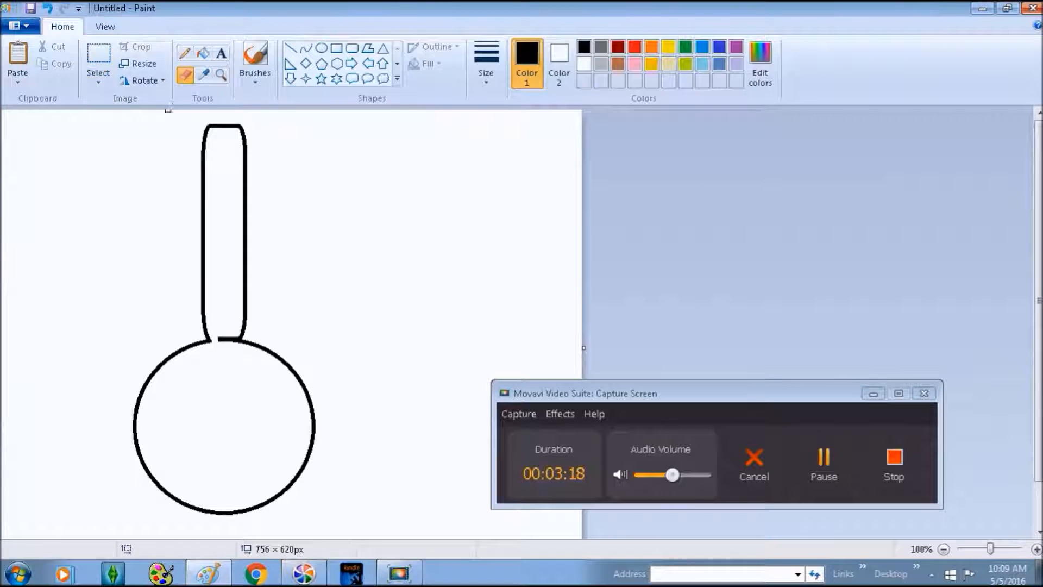
{"action": "left_click", "coordinate": [108, 57]}
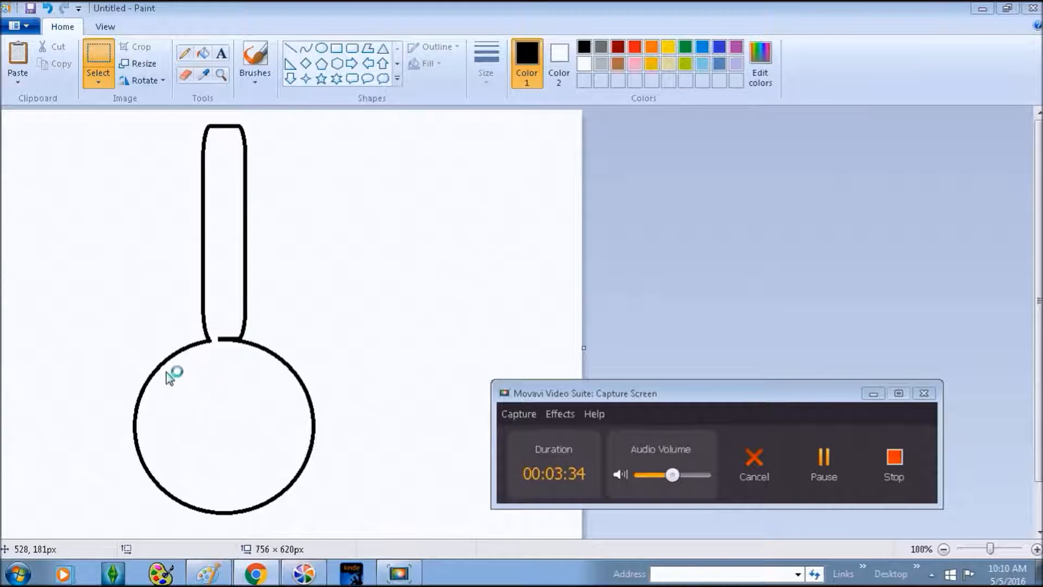
Switch to Chrome and search for "horse silhouette" images.
{"action": "left_click", "coordinate": [255, 572]}
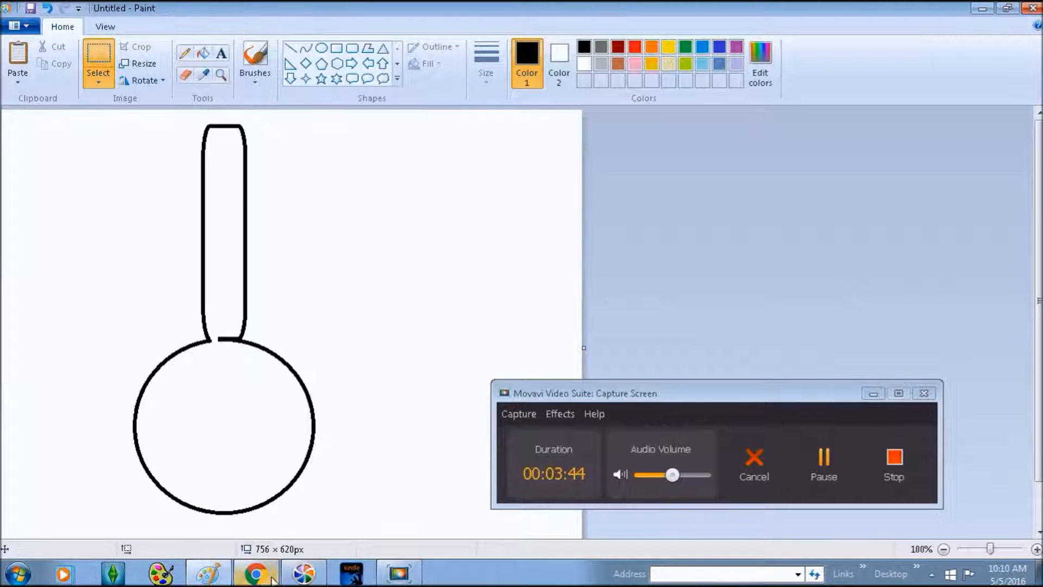
{"action": "left_click", "coordinate": [256, 577]}
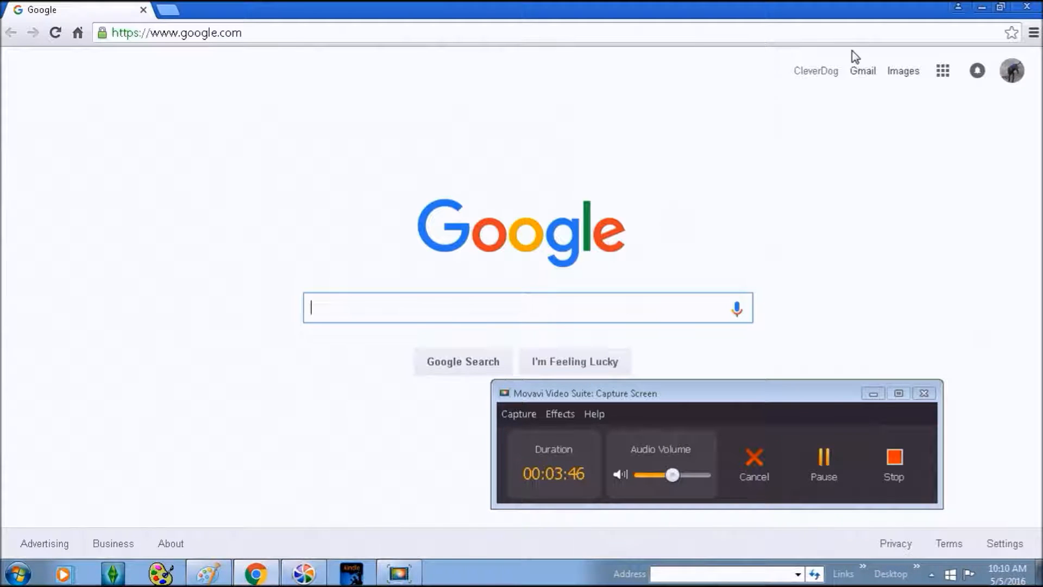
{"action": "left_click", "coordinate": [334, 33]}
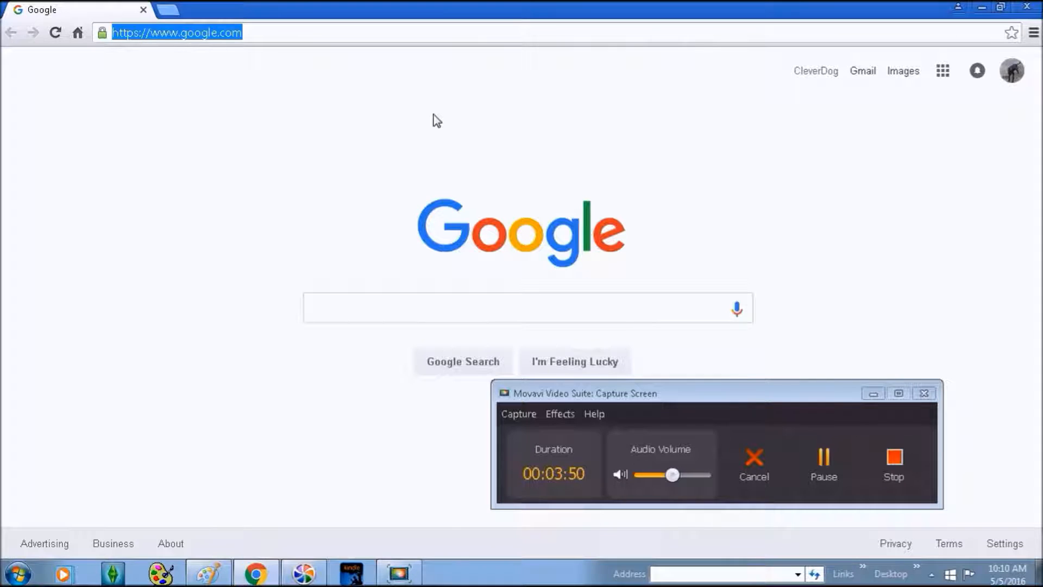
{"action": "type", "text": "horse"}
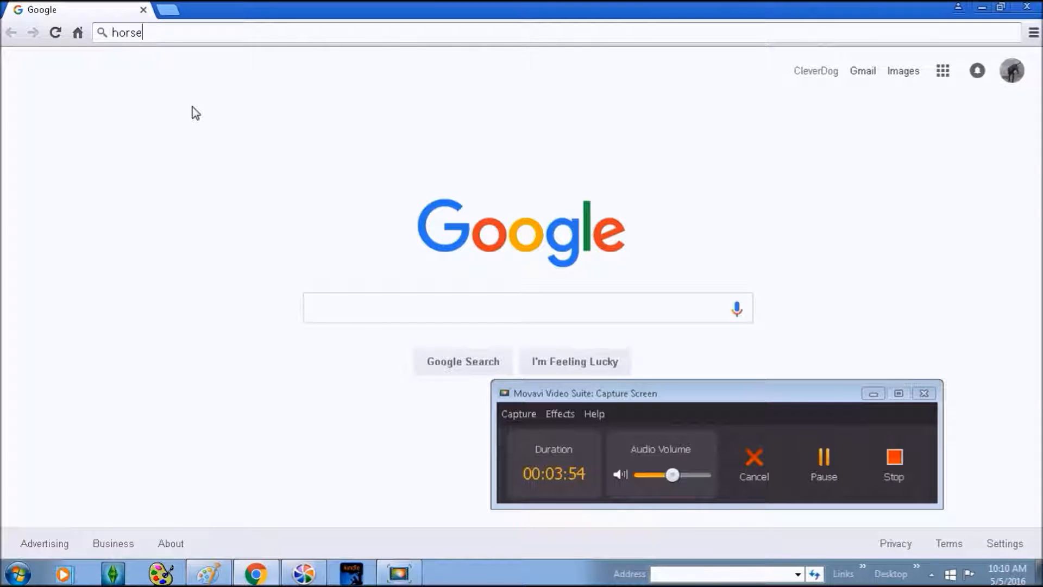
{"action": "type", "text": " silhouette"}
{"action": "key", "text": "Return"}
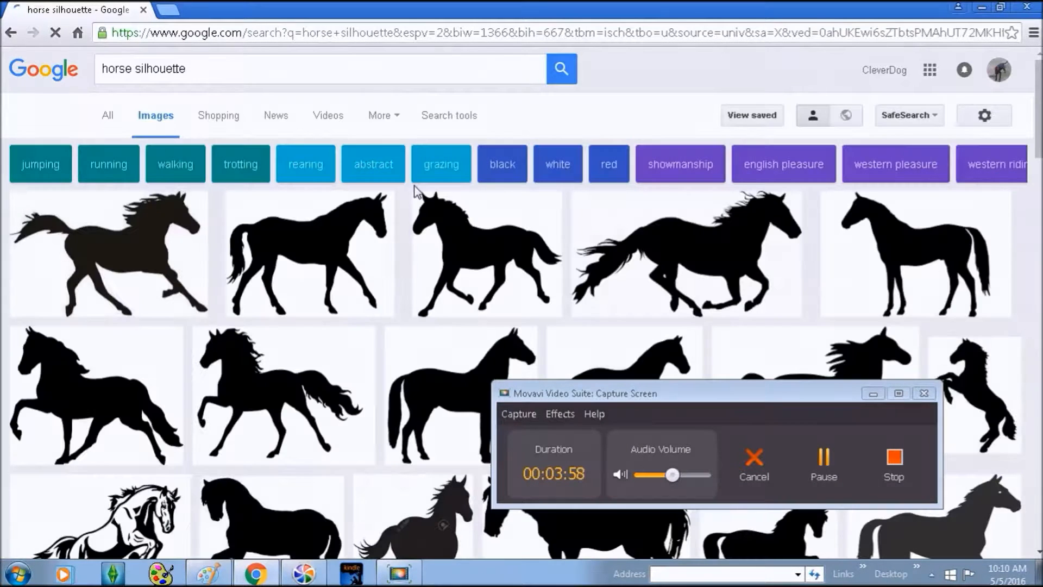
Find the galloping horse silhouette from 123rf.com in the image results, enlarge its preview and copy the image.
{"action": "scroll", "coordinate": [305, 261], "scroll_direction": "down", "scroll_amount": 3}
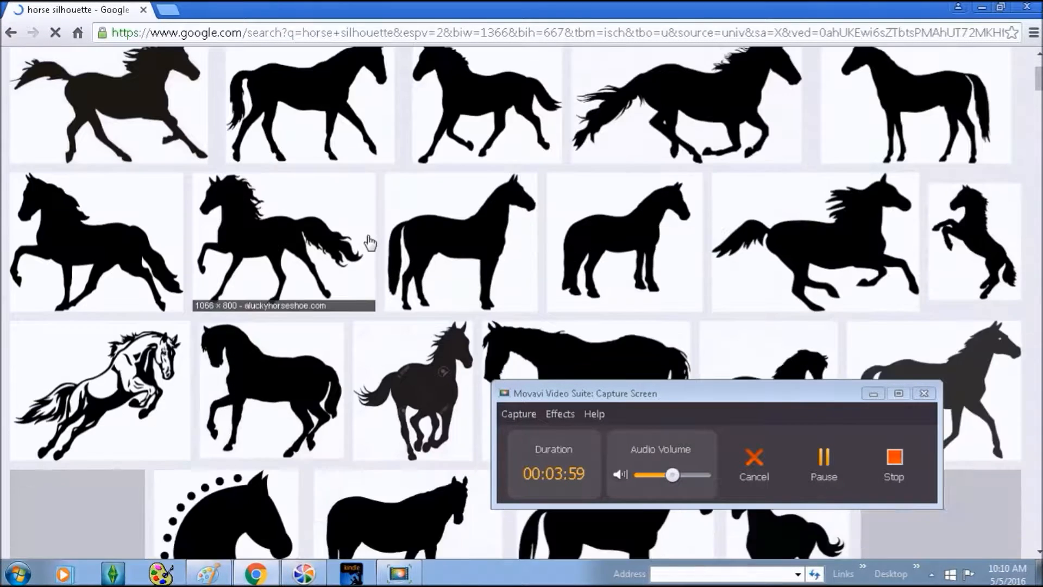
{"action": "scroll", "coordinate": [368, 235], "scroll_direction": "down", "scroll_amount": 1}
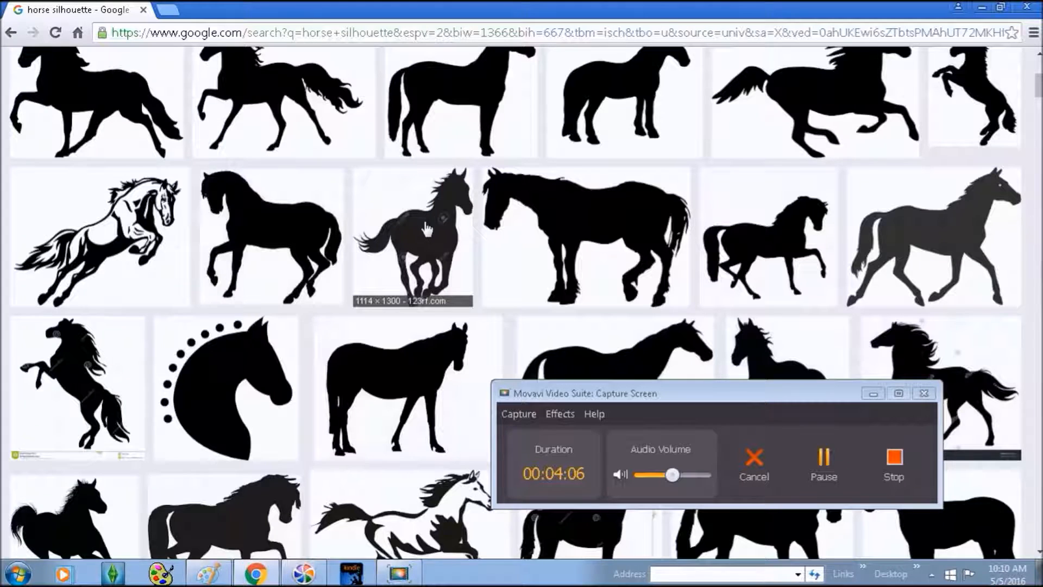
{"action": "scroll", "coordinate": [432, 239], "scroll_direction": "down", "scroll_amount": 1}
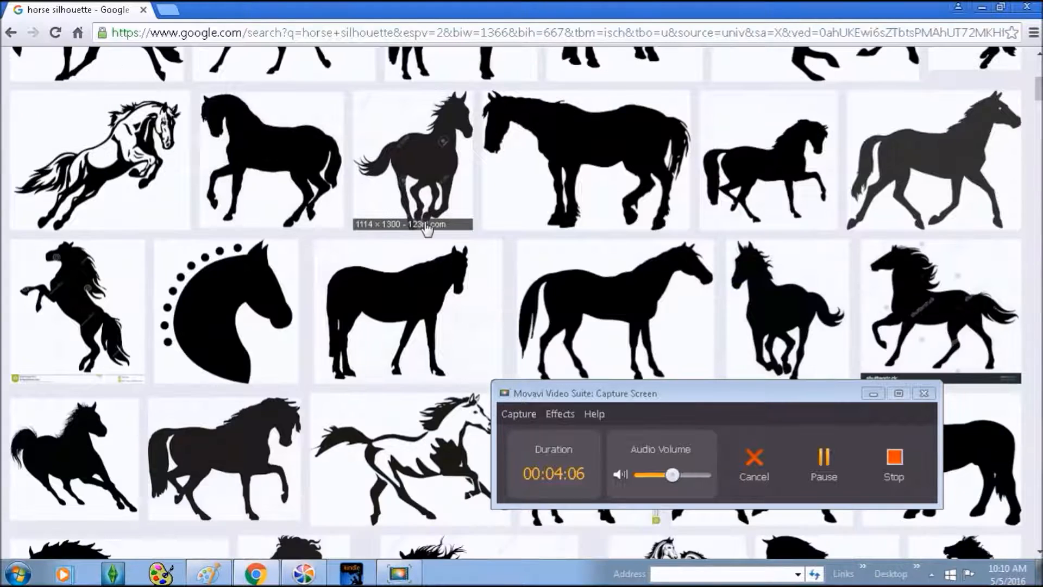
{"action": "left_click", "coordinate": [439, 169]}
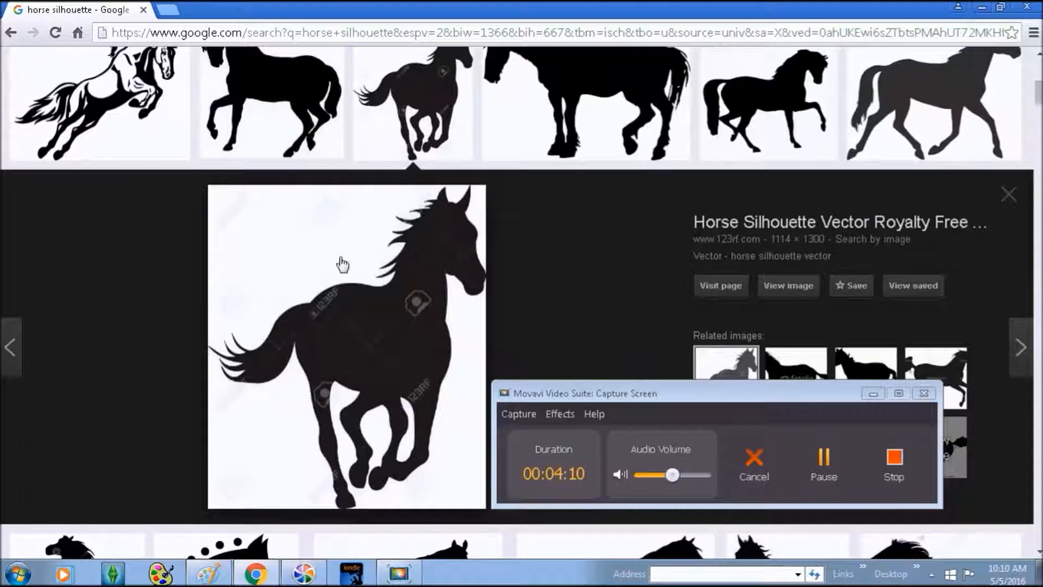
{"action": "right_click", "coordinate": [354, 313]}
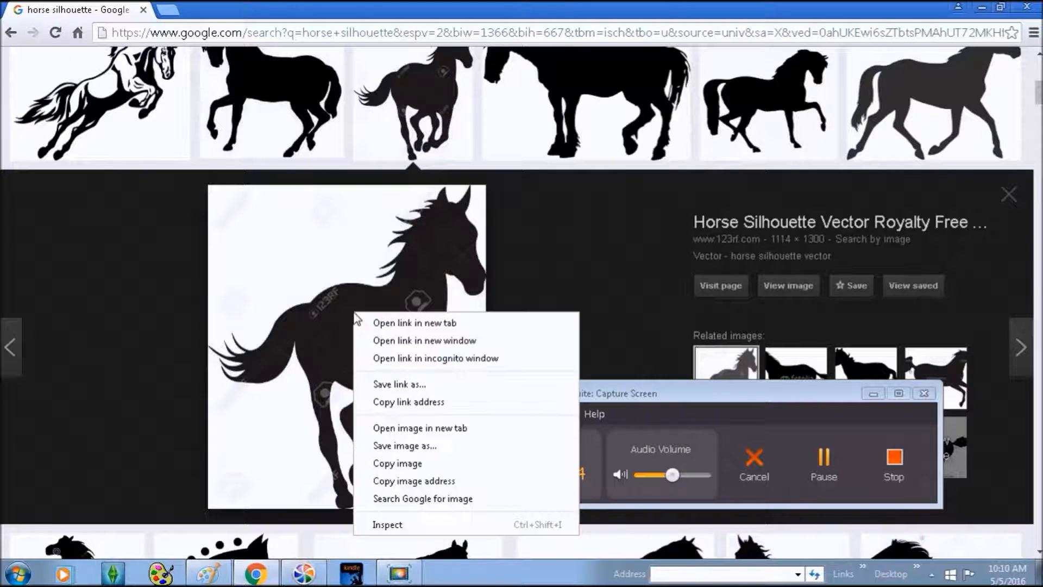
{"action": "left_click", "coordinate": [413, 463]}
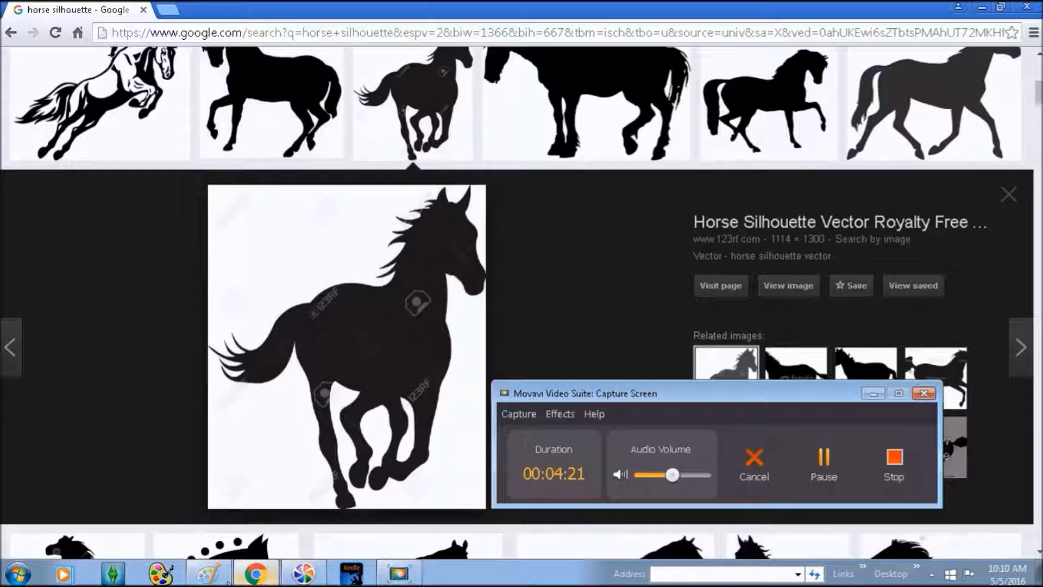
Copy the enlarged galloping horse silhouette from the Chrome image results again and paste it into the Paint drawing.
{"action": "left_click", "coordinate": [212, 574]}
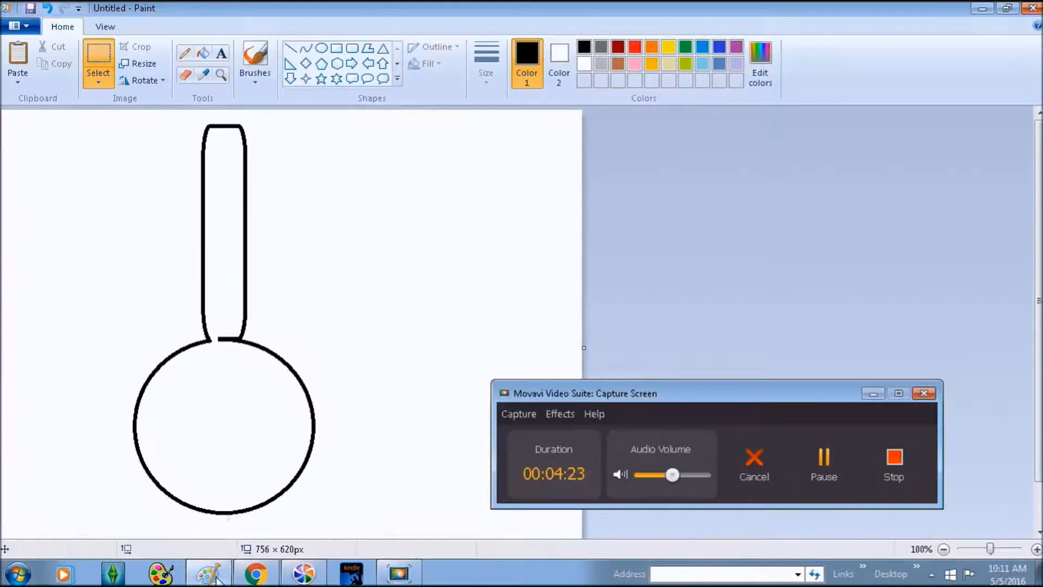
{"action": "left_click", "coordinate": [265, 574]}
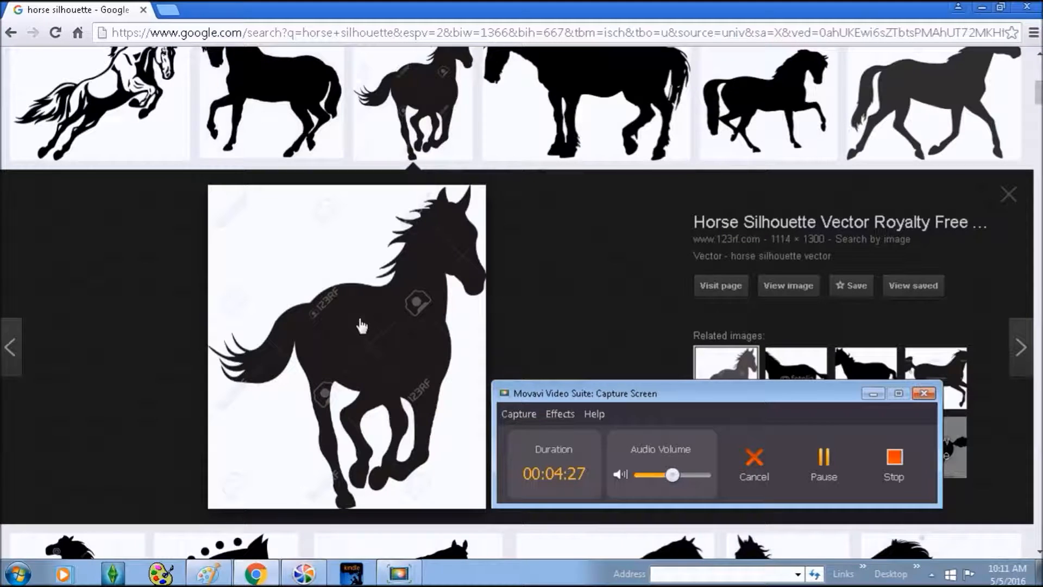
{"action": "right_click", "coordinate": [361, 326]}
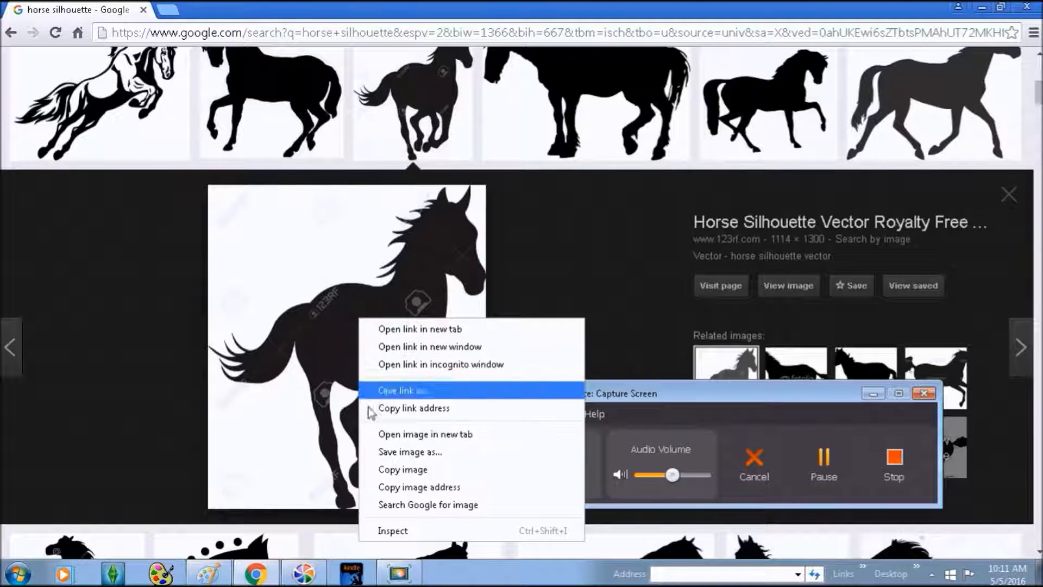
{"action": "left_click", "coordinate": [376, 470]}
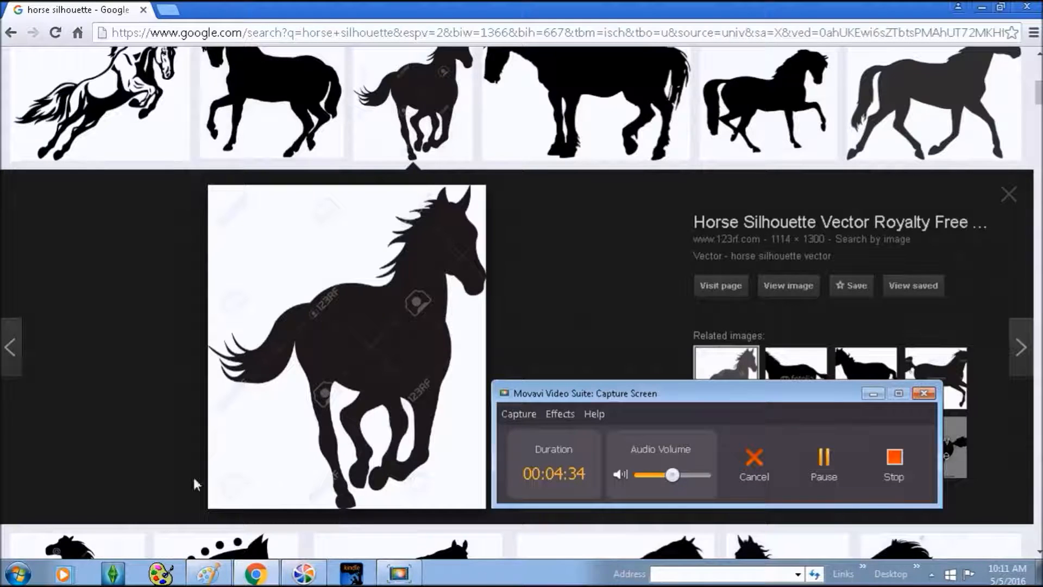
{"action": "left_click", "coordinate": [203, 570]}
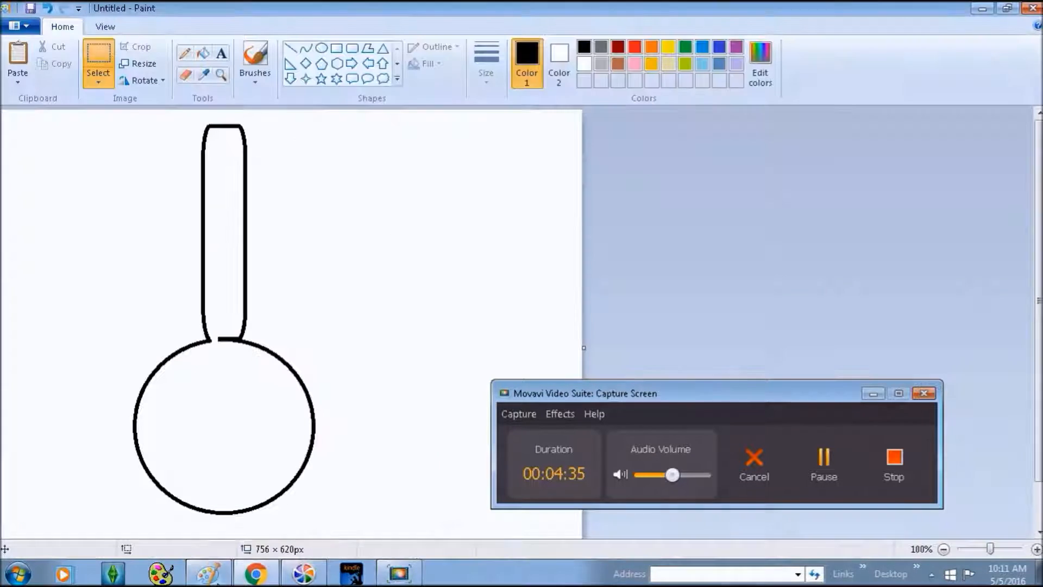
{"action": "left_click", "coordinate": [14, 60]}
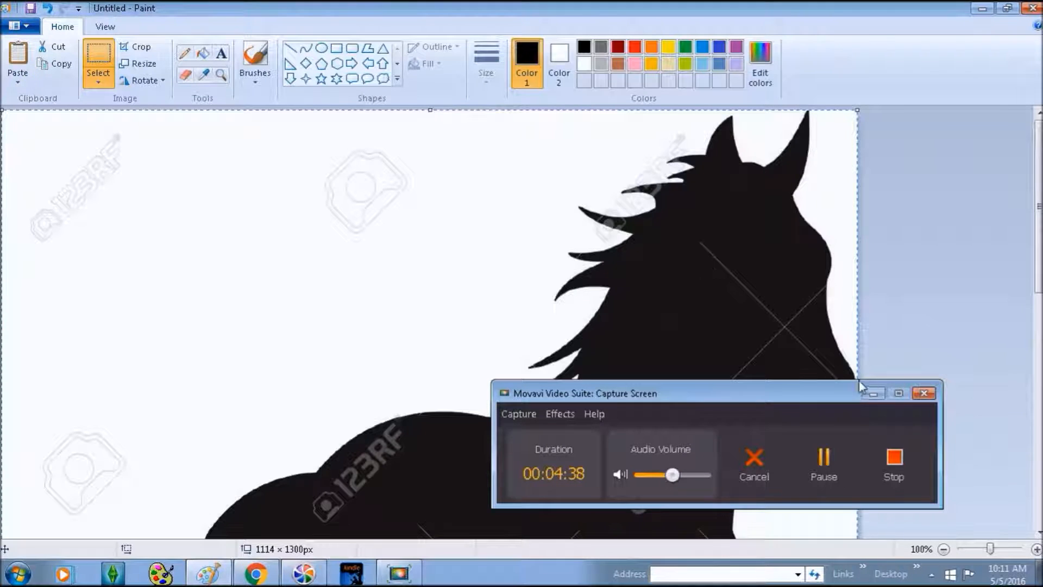
Shrink the pasted horse image in stages to about 148 × 150 px.
{"action": "left_click_drag", "start_coordinate": [775, 396], "coordinate": [851, 546]}
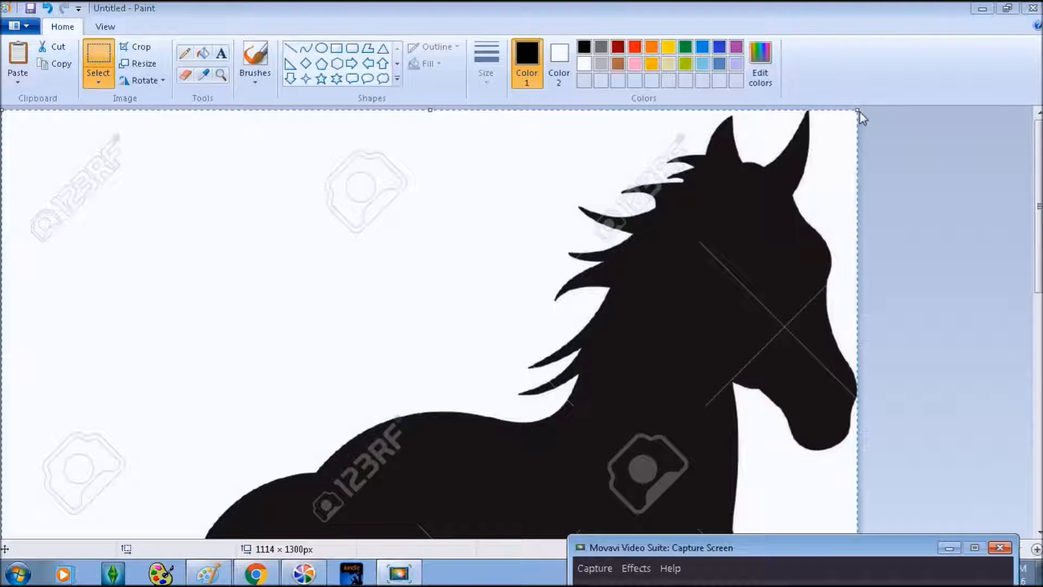
{"action": "mouse_move", "coordinate": [852, 112]}
{"action": "left_mouse_down"}
{"action": "mouse_move", "coordinate": [442, 435]}
{"action": "mouse_move", "coordinate": [352, 492]}
{"action": "left_mouse_up"}
{"action": "scroll", "coordinate": [543, 337], "scroll_direction": "down", "scroll_amount": 5}
{"action": "scroll", "coordinate": [562, 317], "scroll_direction": "down", "scroll_amount": 3}
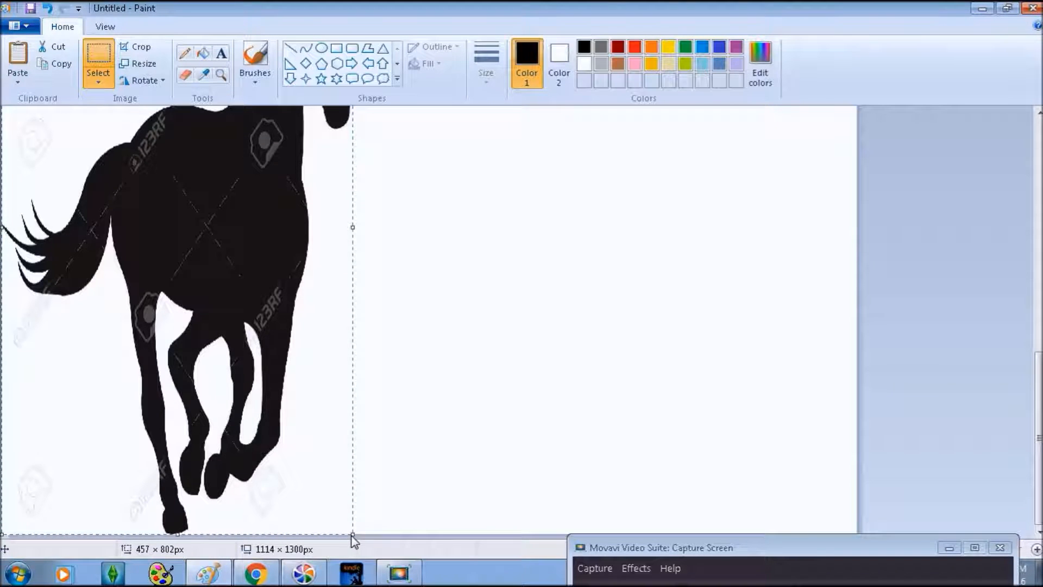
{"action": "left_click_drag", "start_coordinate": [352, 533], "coordinate": [384, 277]}
{"action": "scroll", "coordinate": [456, 307], "scroll_direction": "up", "scroll_amount": 5}
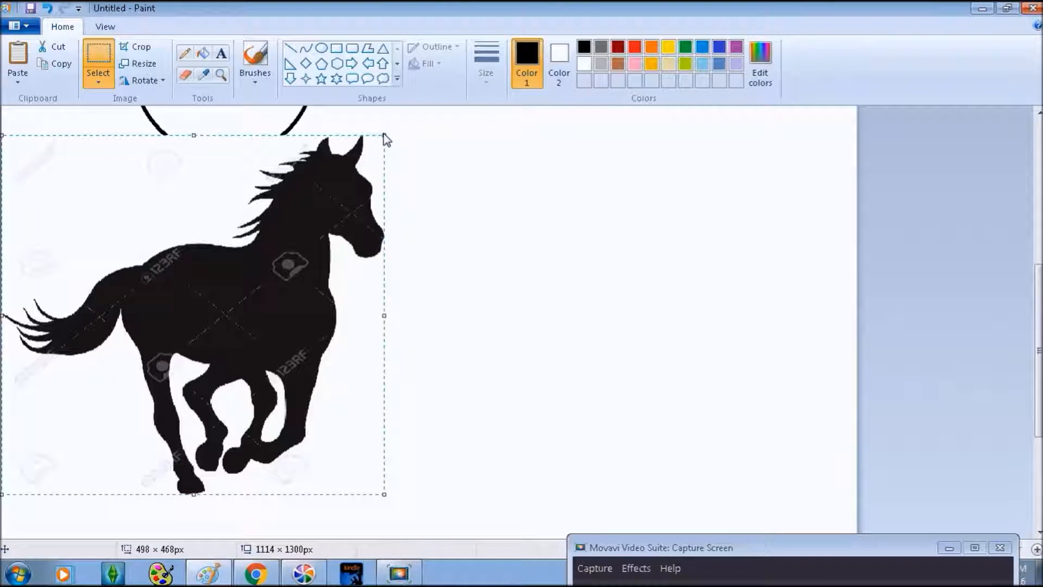
{"action": "left_click_drag", "start_coordinate": [383, 134], "coordinate": [189, 196]}
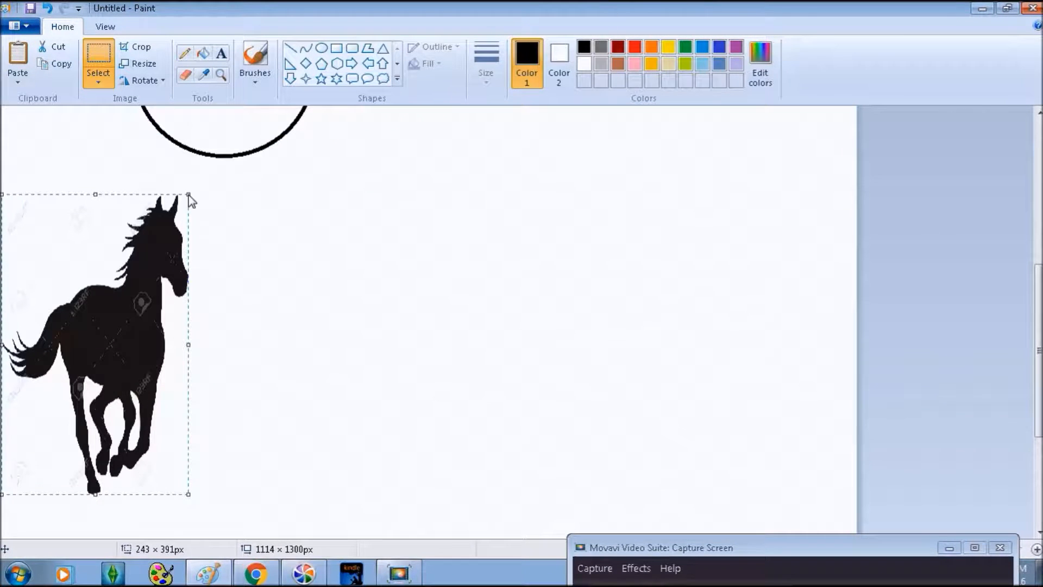
{"action": "left_click_drag", "start_coordinate": [188, 195], "coordinate": [184, 275]}
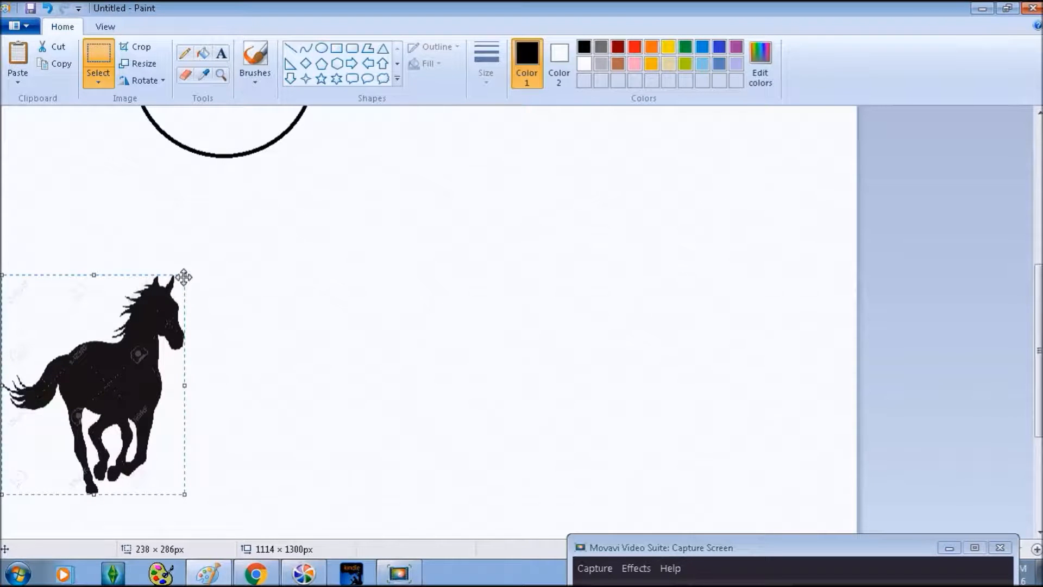
{"action": "left_click_drag", "start_coordinate": [185, 272], "coordinate": [116, 379]}
Move the horse image up into the circle, keeping it clear of the outline.
{"action": "left_click_drag", "start_coordinate": [90, 456], "coordinate": [211, 273]}
{"action": "scroll", "coordinate": [368, 347], "scroll_direction": "up", "scroll_amount": 4}
{"action": "left_click_drag", "start_coordinate": [203, 460], "coordinate": [232, 286]}
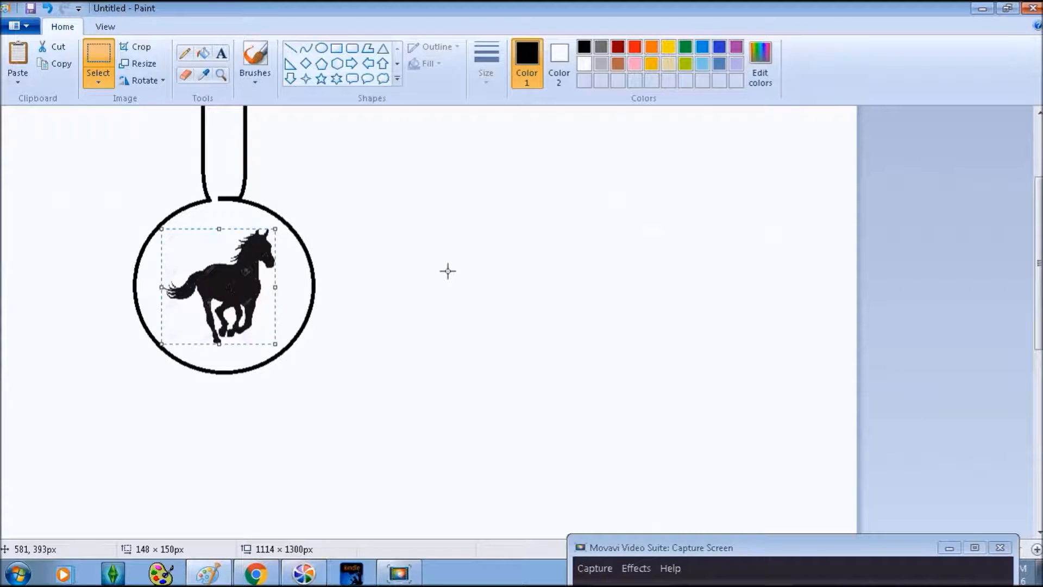
{"action": "mouse_move", "coordinate": [233, 274]}
{"action": "left_mouse_down"}
{"action": "mouse_move", "coordinate": [222, 280]}
{"action": "mouse_move", "coordinate": [231, 278]}
{"action": "left_mouse_up"}
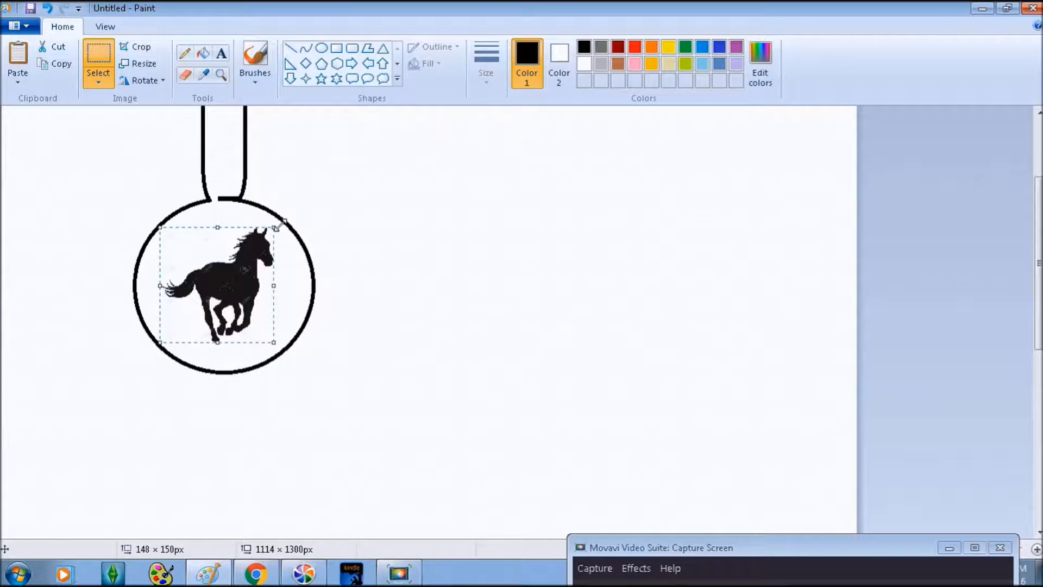
Reduce the horse to about 128 × 132 px, centre it inside the circle and deselect it.
{"action": "left_click_drag", "start_coordinate": [278, 224], "coordinate": [263, 238]}
{"action": "left_click_drag", "start_coordinate": [212, 262], "coordinate": [217, 254]}
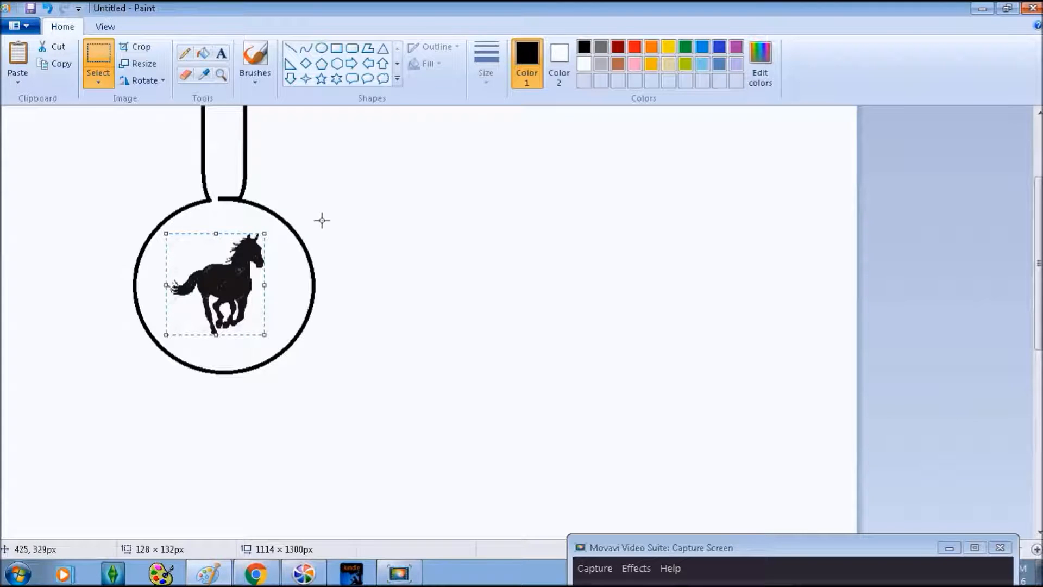
{"action": "left_click", "coordinate": [315, 203]}
Crop the picture closely around the rounded rectangle and circle to about 247 × 523 px.
{"action": "scroll", "coordinate": [360, 356], "scroll_direction": "up", "scroll_amount": 3}
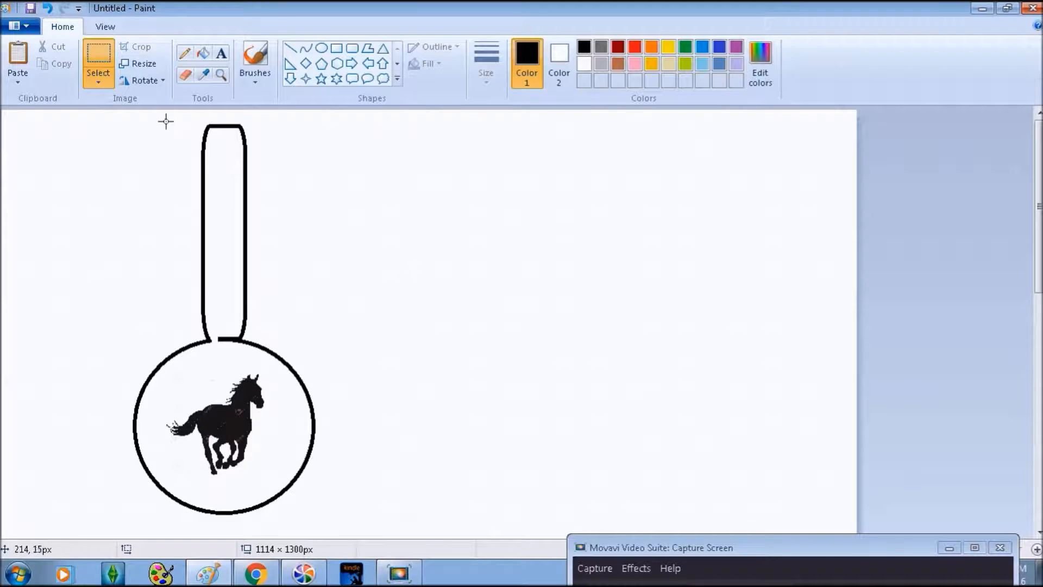
{"action": "mouse_move", "coordinate": [113, 112]}
{"action": "left_mouse_down"}
{"action": "mouse_move", "coordinate": [273, 523]}
{"action": "mouse_move", "coordinate": [333, 520]}
{"action": "mouse_move", "coordinate": [321, 520]}
{"action": "left_mouse_up"}
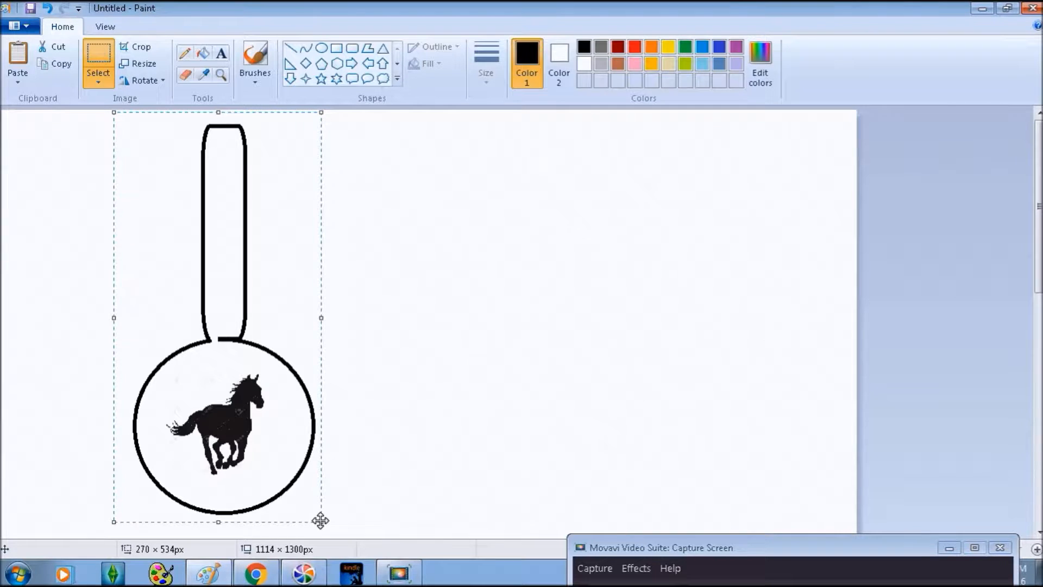
{"action": "left_click", "coordinate": [135, 48]}
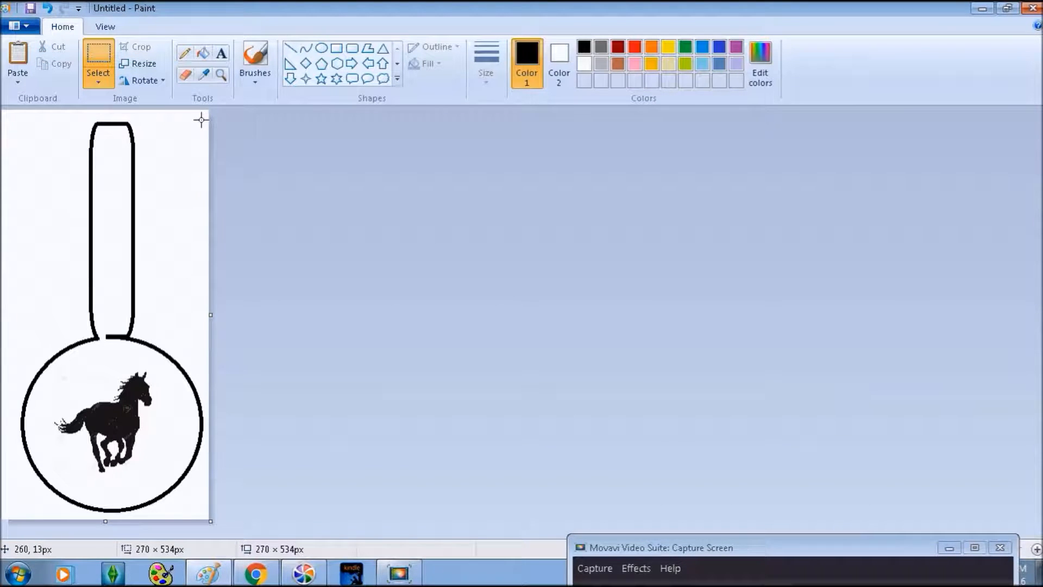
{"action": "left_click_drag", "start_coordinate": [205, 117], "coordinate": [16, 519]}
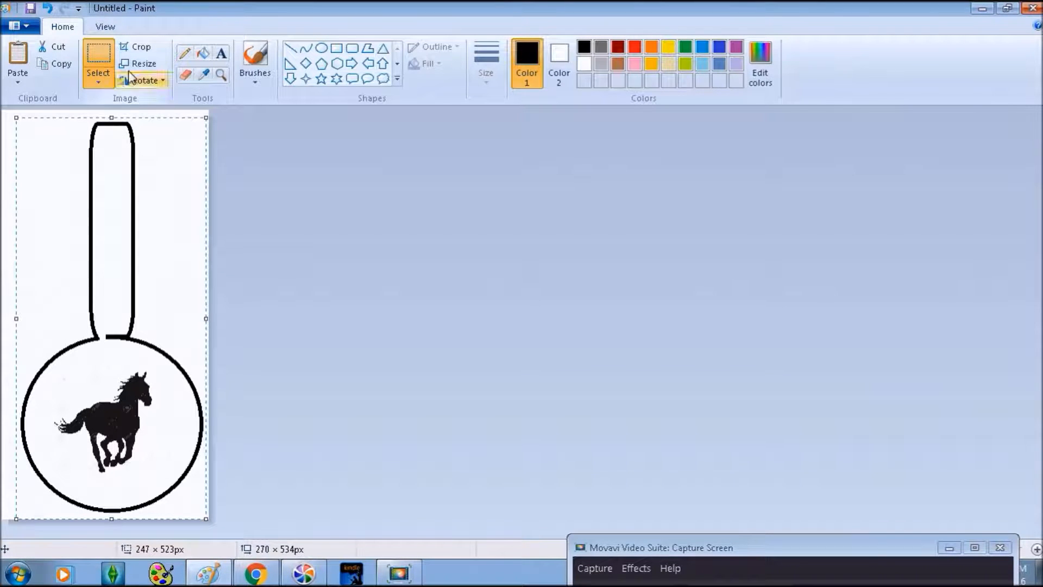
{"action": "left_click", "coordinate": [136, 48]}
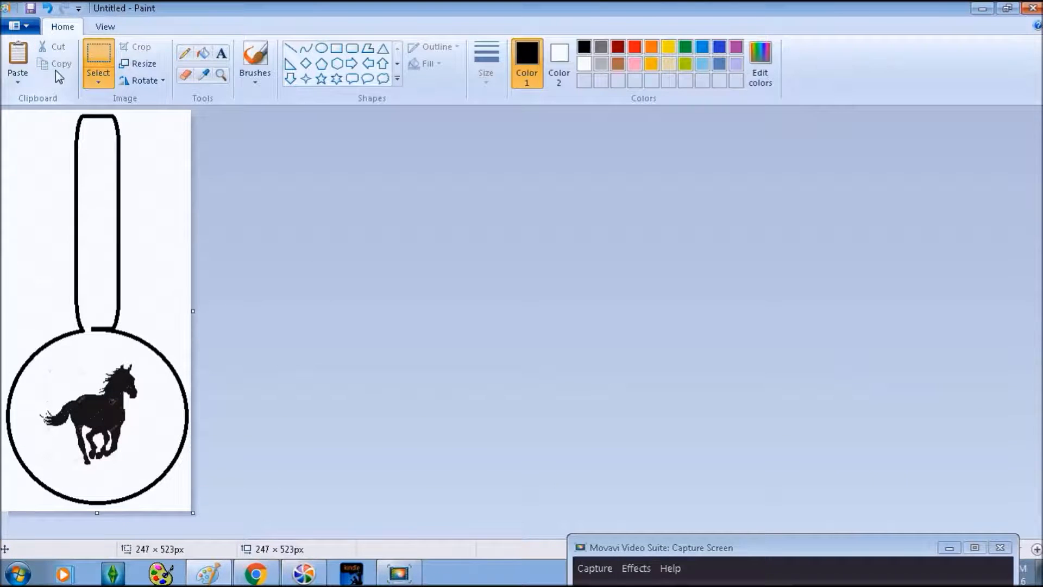
Copy the entire cropped picture, switch to SewArt and paste it in as the image.
{"action": "left_click", "coordinate": [103, 81]}
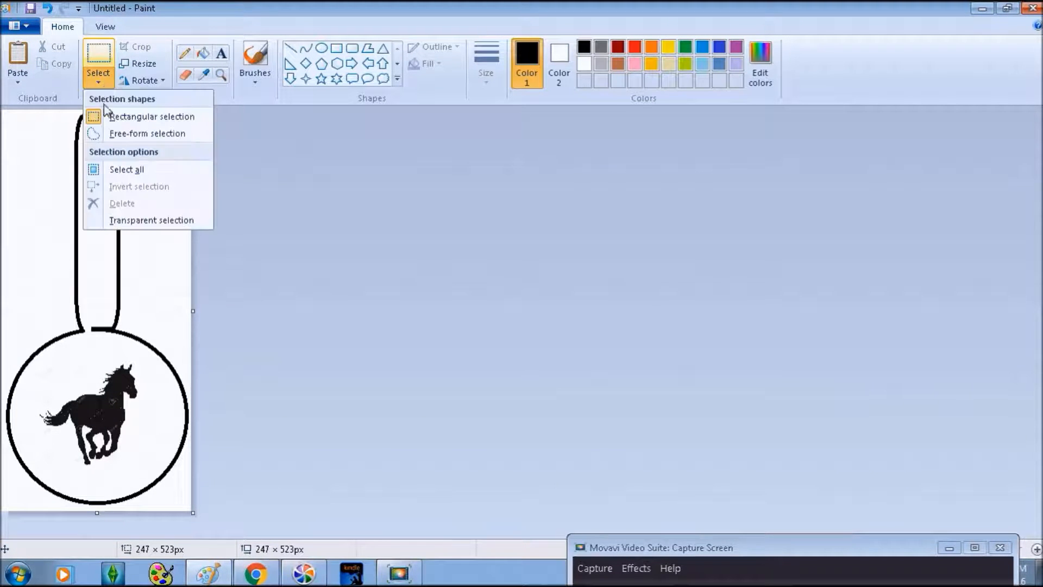
{"action": "left_click", "coordinate": [108, 169]}
{"action": "left_click", "coordinate": [57, 67]}
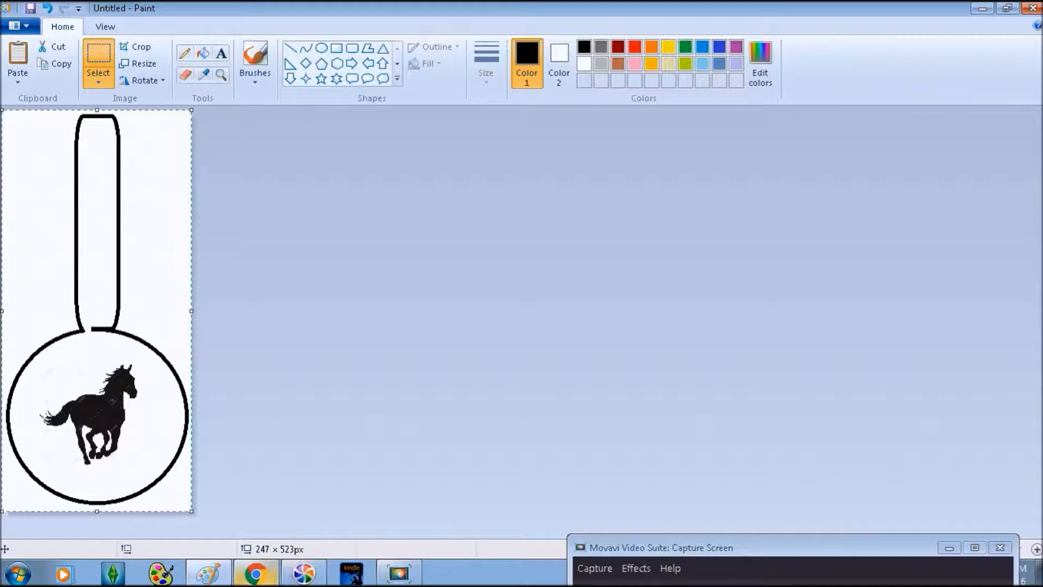
{"action": "left_click", "coordinate": [255, 573]}
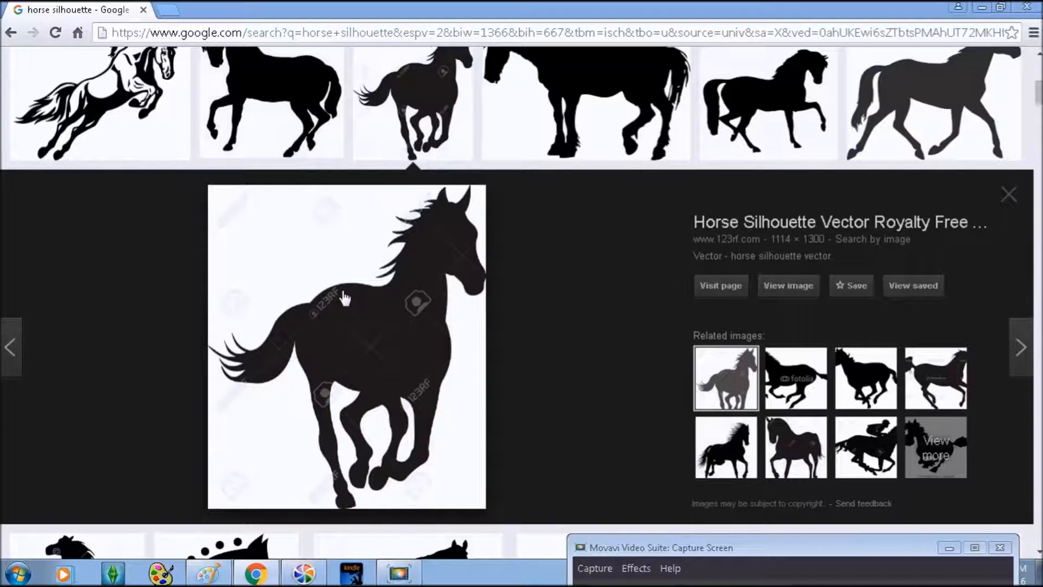
{"action": "key", "text": "alt+Tab"}
{"action": "left_click", "coordinate": [61, 26]}
{"action": "left_click", "coordinate": [69, 100]}
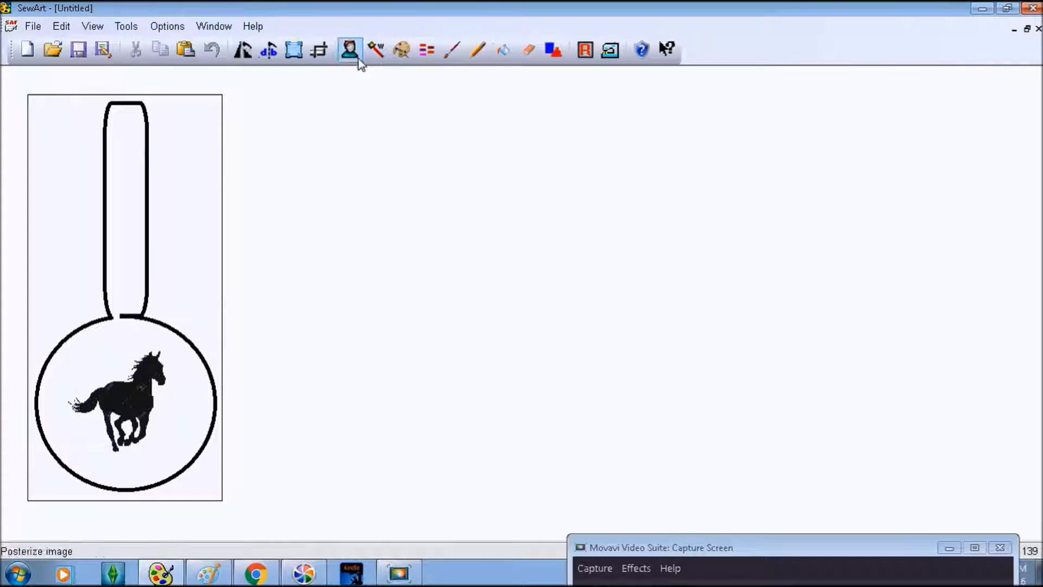
Try reducing the pasted image to 2 colors without posterizing it, and undo the reduction.
{"action": "left_click", "coordinate": [403, 51]}
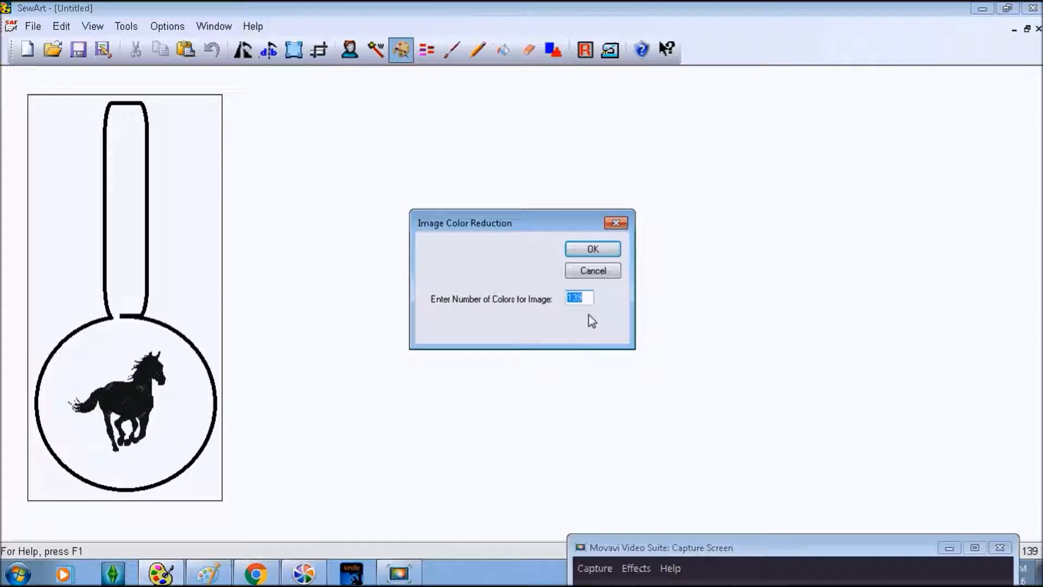
{"action": "type", "text": "2"}
{"action": "key", "text": "Return"}
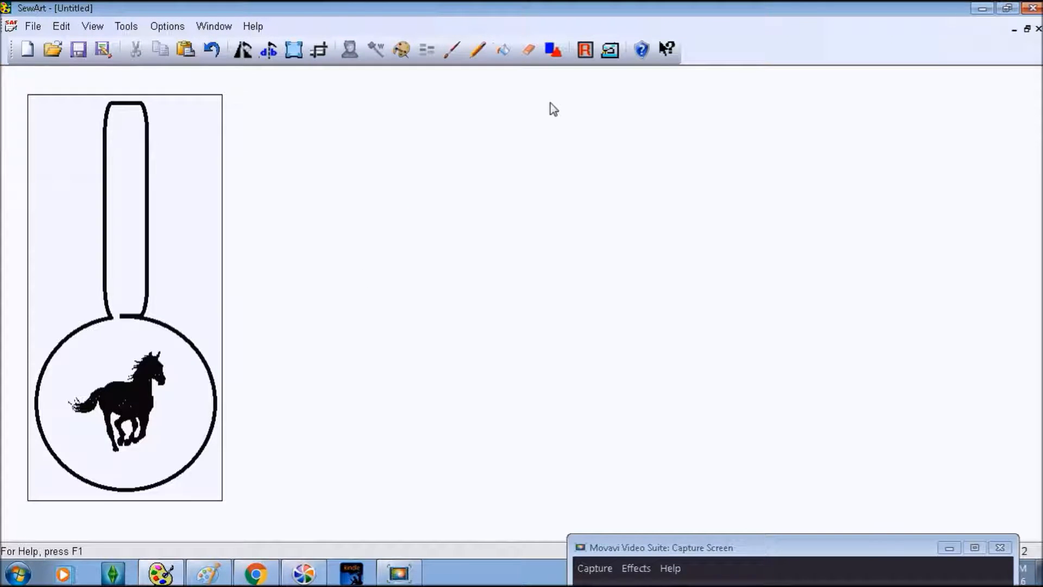
{"action": "left_click", "coordinate": [212, 53]}
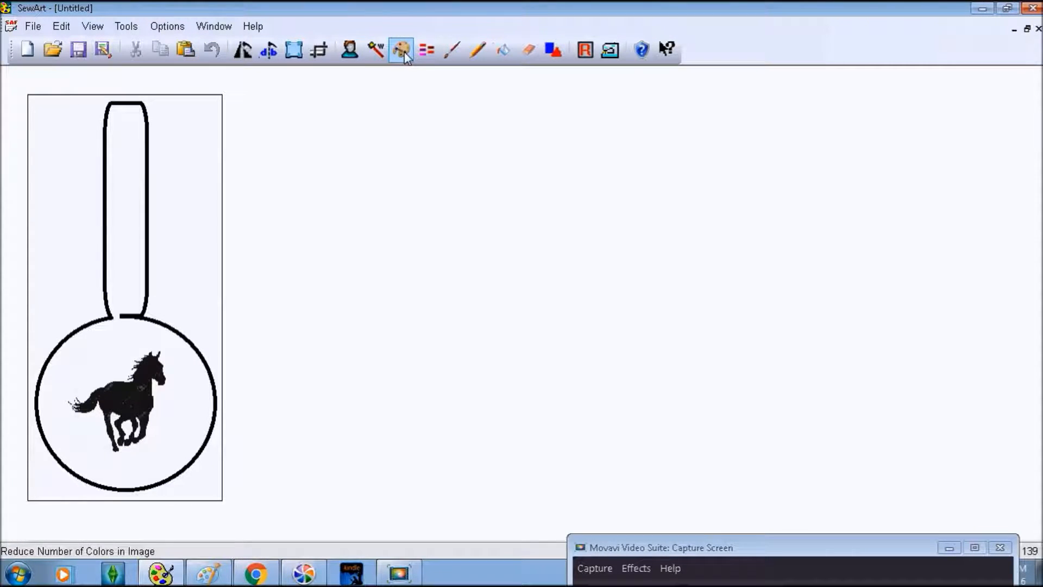
Posterize the image with the default levels and reduce it to 2 colors.
{"action": "left_click", "coordinate": [351, 52]}
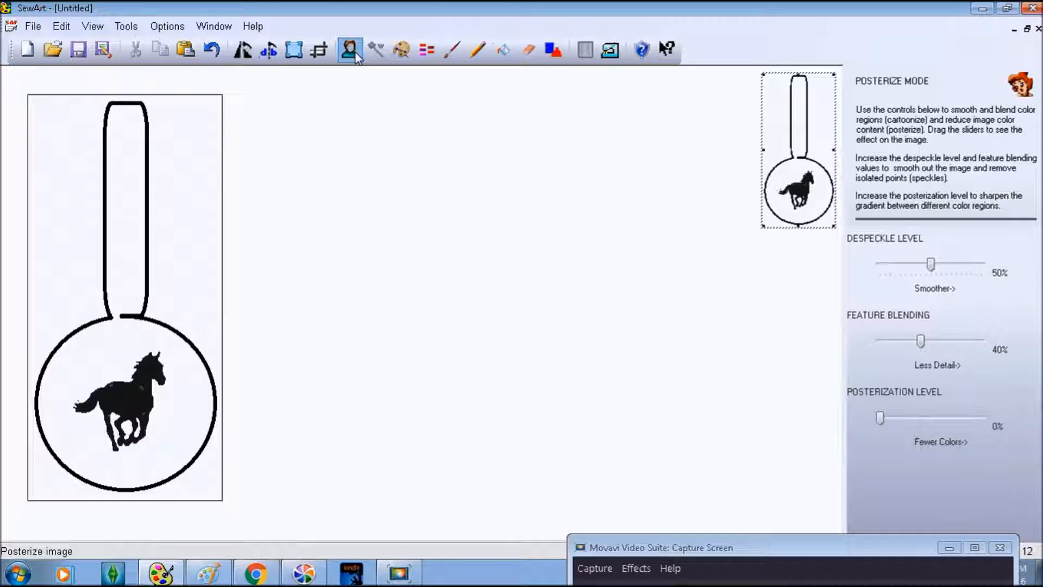
{"action": "left_click", "coordinate": [401, 51]}
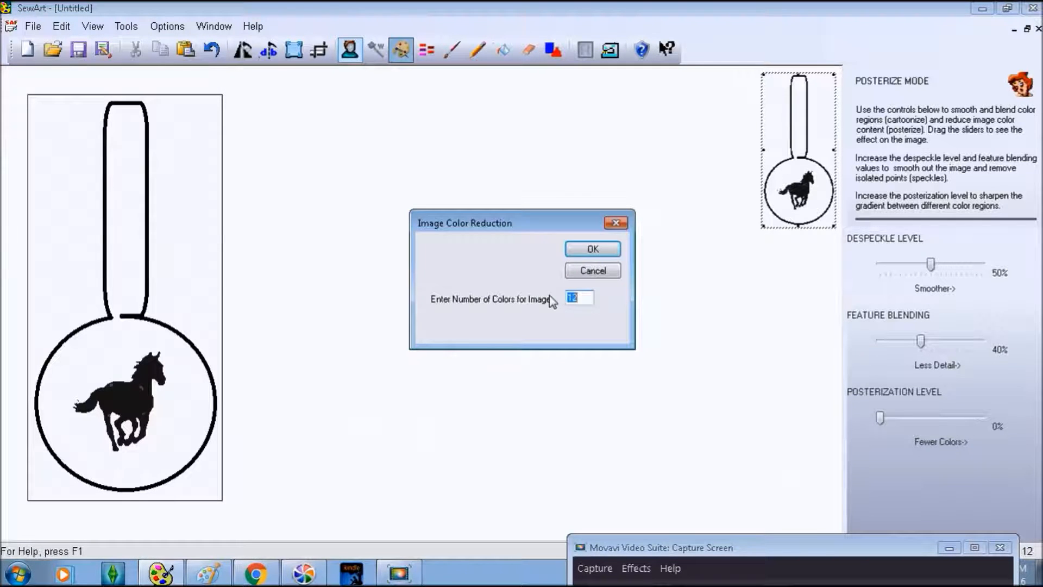
{"action": "type", "text": "2"}
{"action": "key", "text": "Return"}
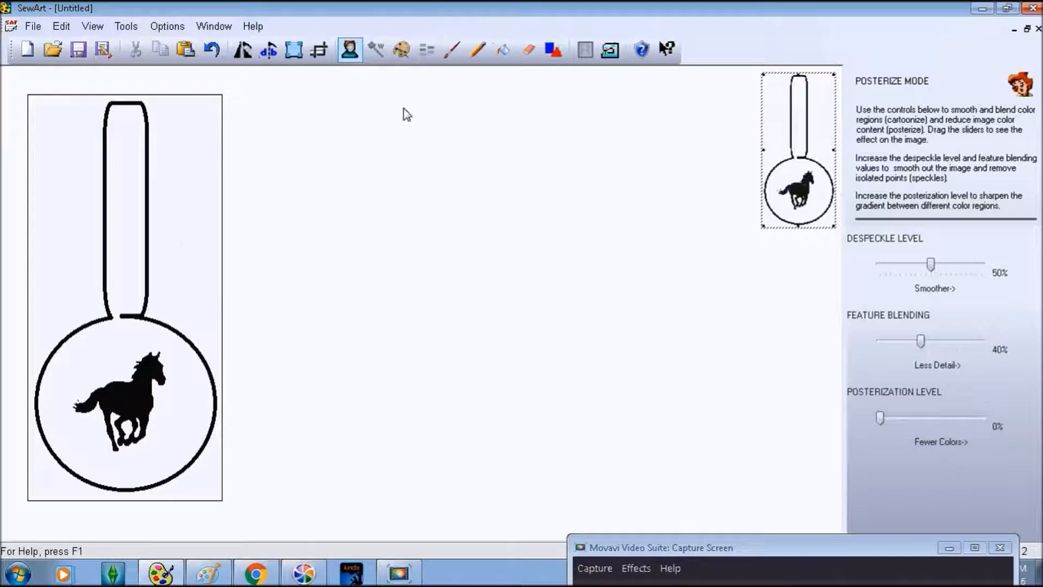
Accept the crop at the existing image bounds, and resize the image to a height of 95 mm with the aspect ratio locked.
{"action": "left_click", "coordinate": [320, 50]}
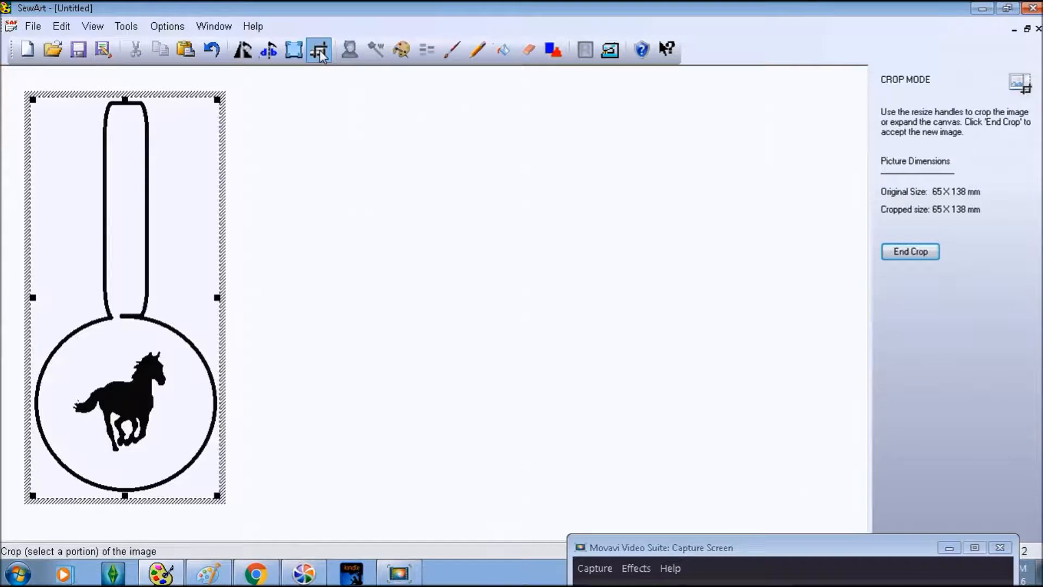
{"action": "left_click", "coordinate": [928, 252]}
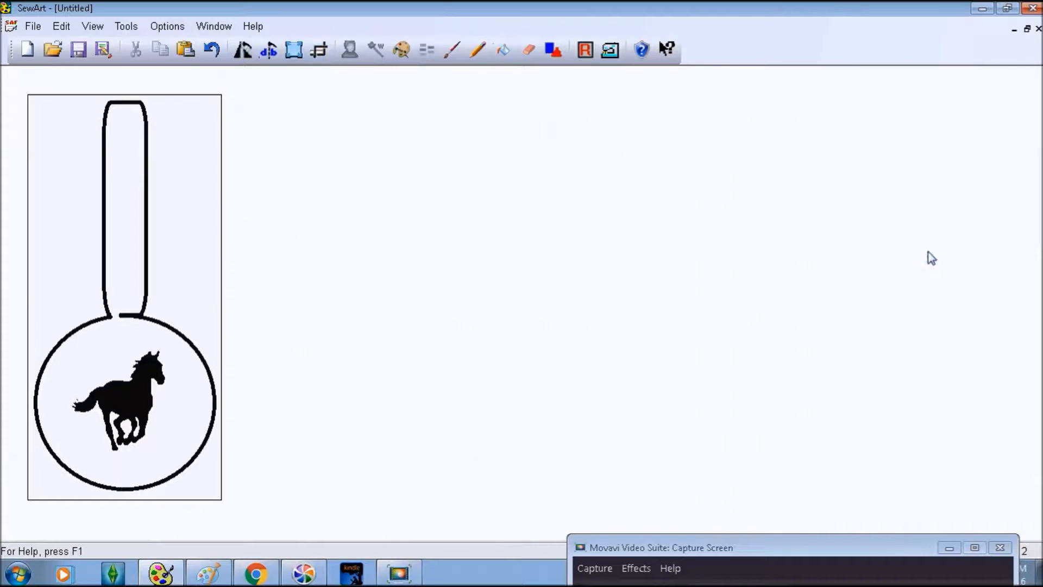
{"action": "left_click", "coordinate": [293, 52]}
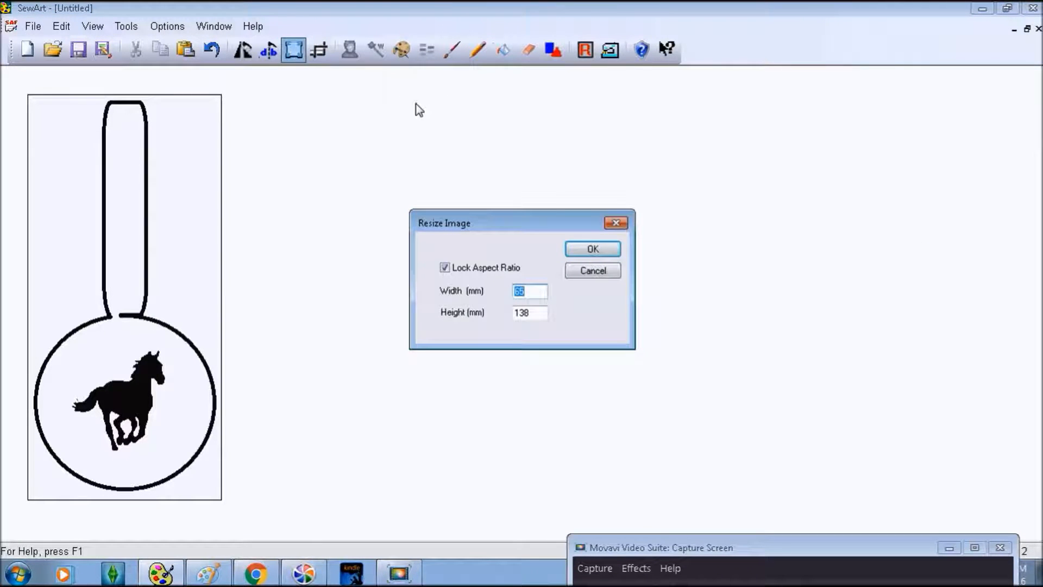
{"action": "key", "text": "Tab"}
{"action": "type", "text": "95"}
{"action": "key", "text": "Return"}
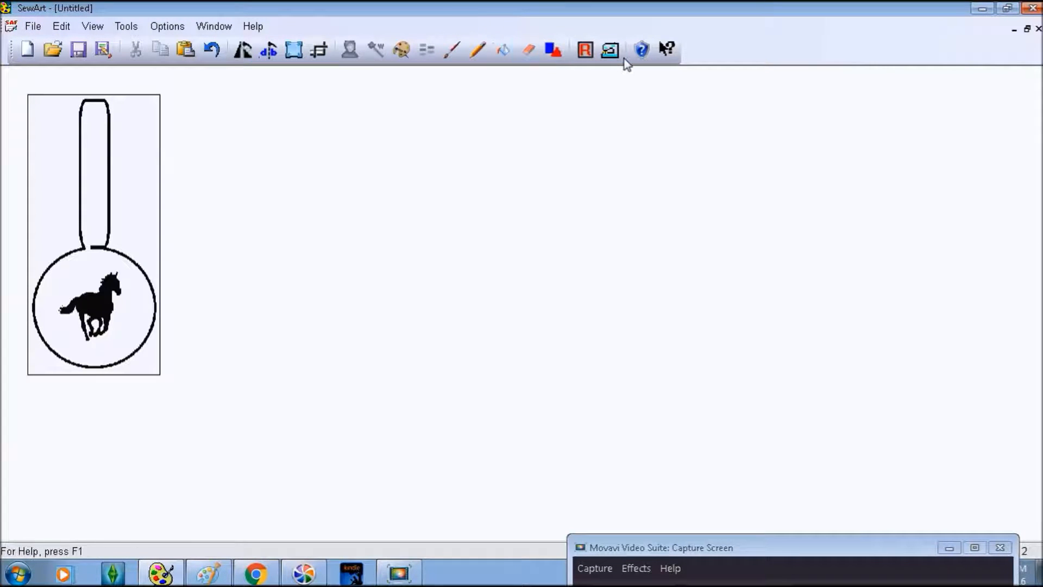
Enter stitch mode and set up a centerline appliqué with the Bean stitch, height 2 and length 30.
{"action": "left_click", "coordinate": [611, 56]}
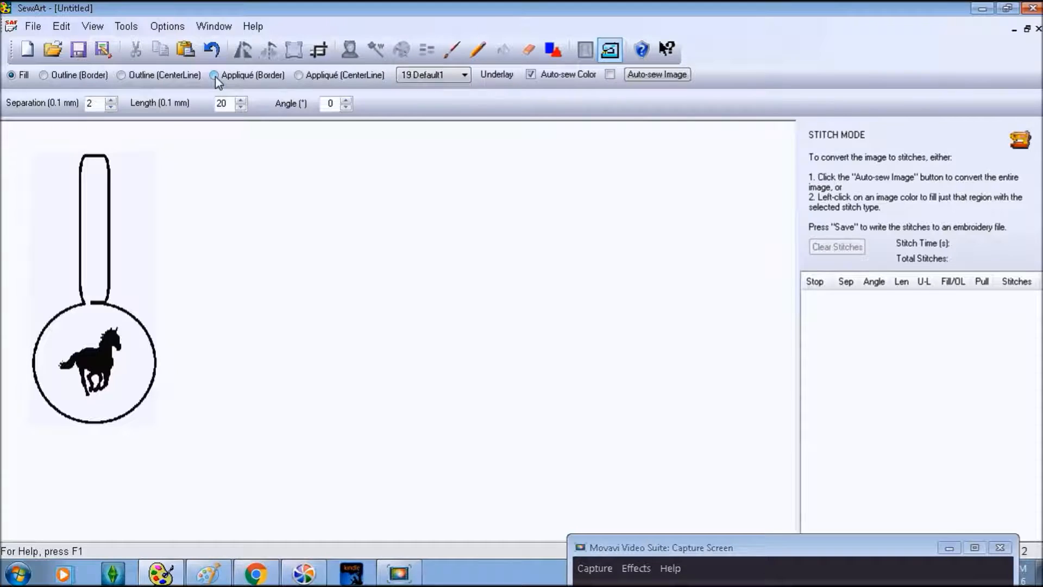
{"action": "left_click", "coordinate": [303, 76]}
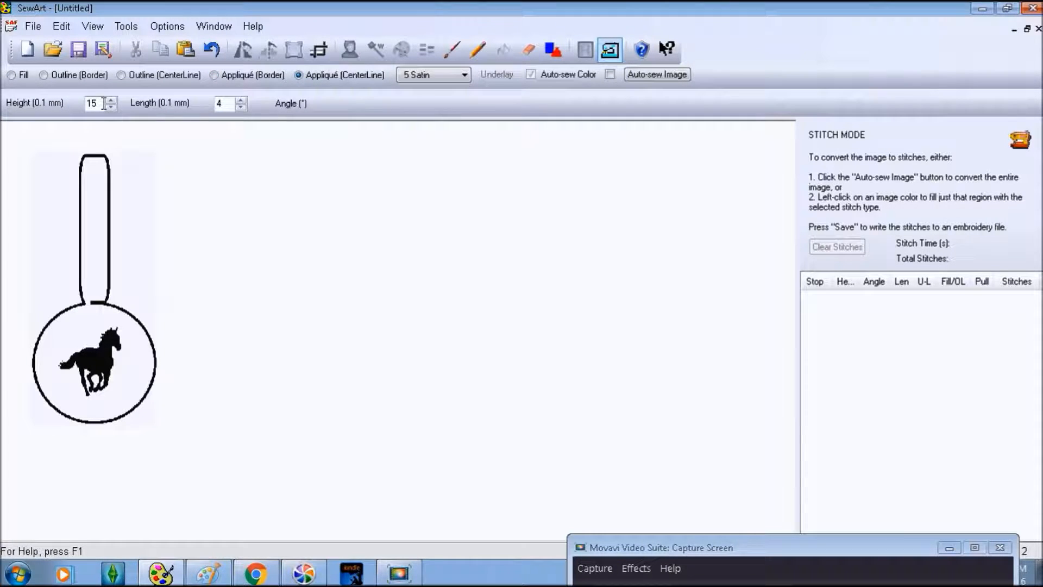
{"action": "left_click", "coordinate": [434, 76]}
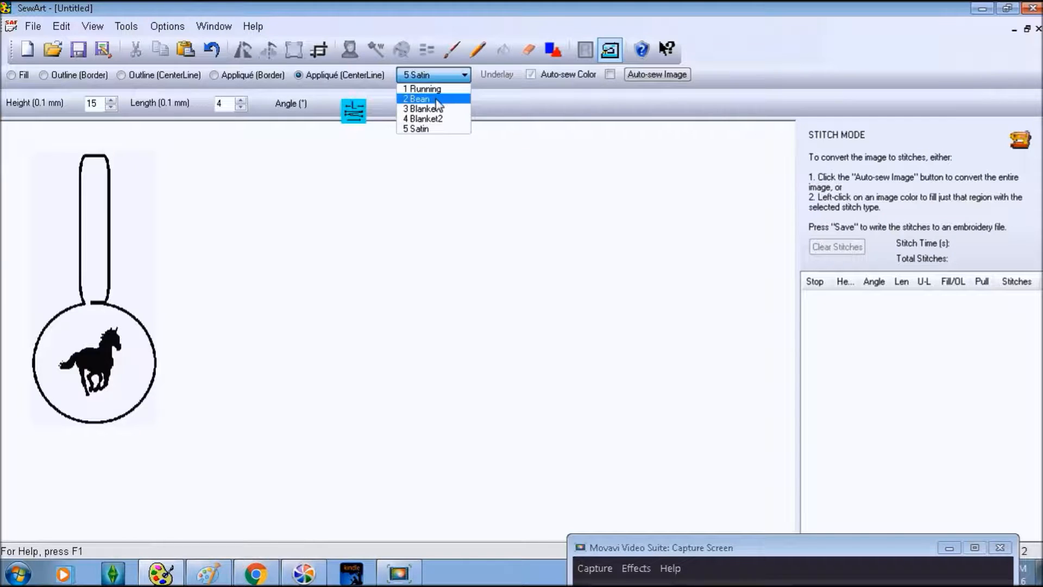
{"action": "left_click", "coordinate": [436, 99]}
{"action": "double_click", "coordinate": [101, 103]}
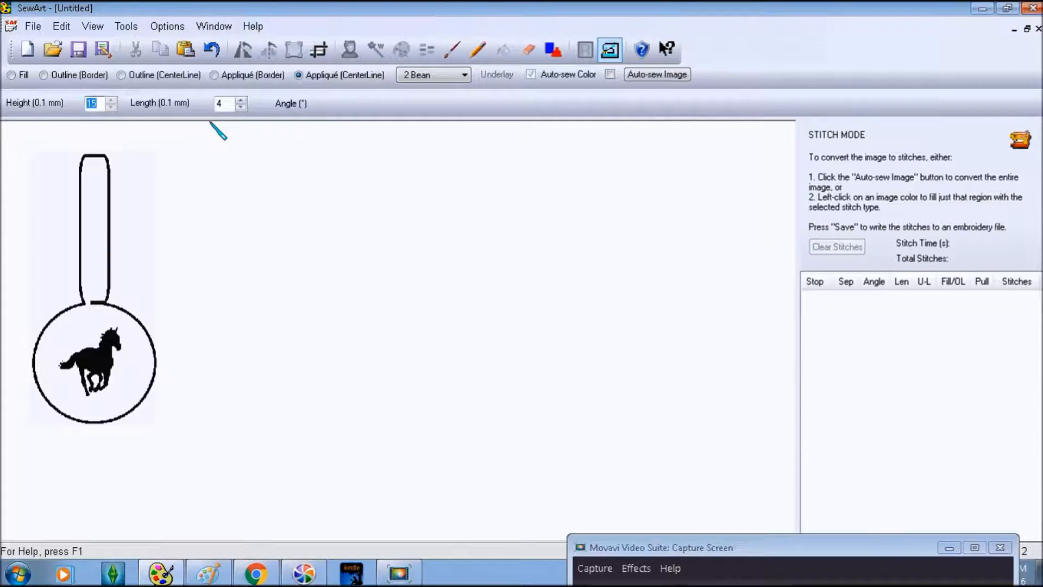
{"action": "type", "text": "2"}
{"action": "left_click", "coordinate": [224, 104]}
{"action": "double_click", "coordinate": [223, 104]}
{"action": "type", "text": "30"}
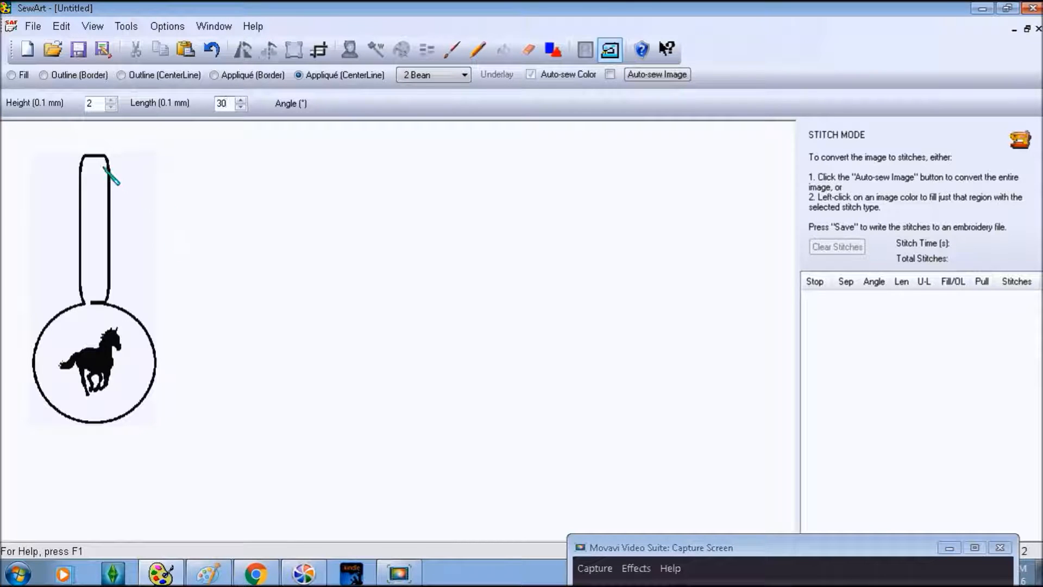
Apply the appliqué stitch to the tab outline and preview that color stop's stitches on their own.
{"action": "left_click", "coordinate": [84, 157]}
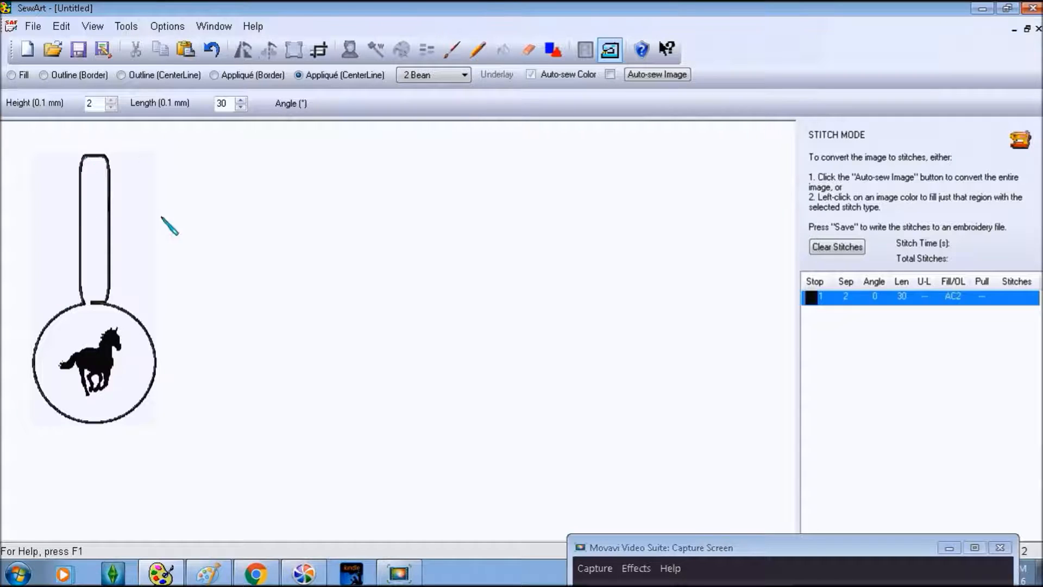
{"action": "right_click", "coordinate": [810, 303]}
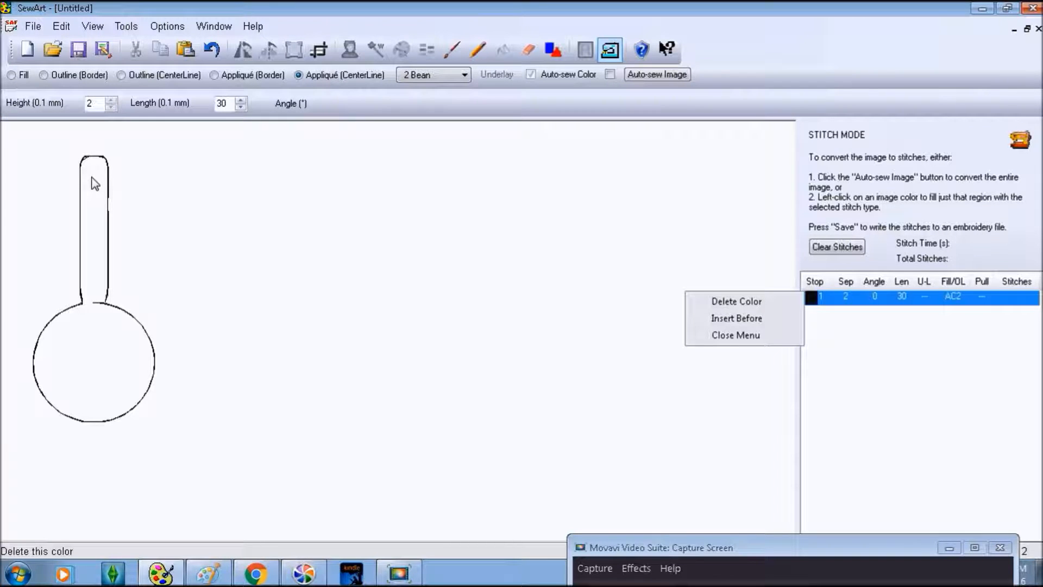
{"action": "left_click", "coordinate": [754, 334]}
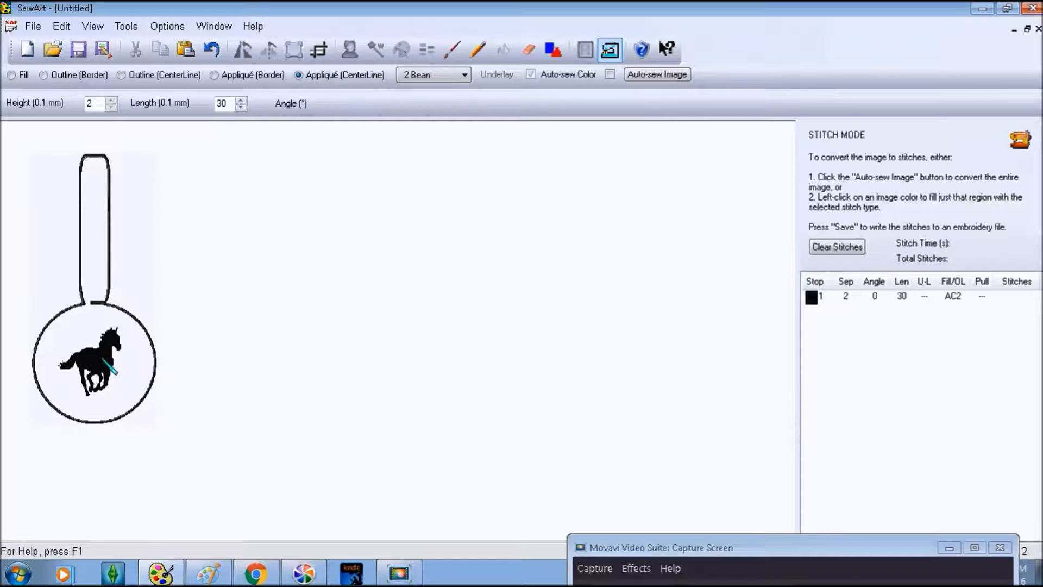
Fill the horse with the Default1 pattern at separation 2, length 20 and angle 0, and preview its stitches alone.
{"action": "left_click", "coordinate": [14, 76]}
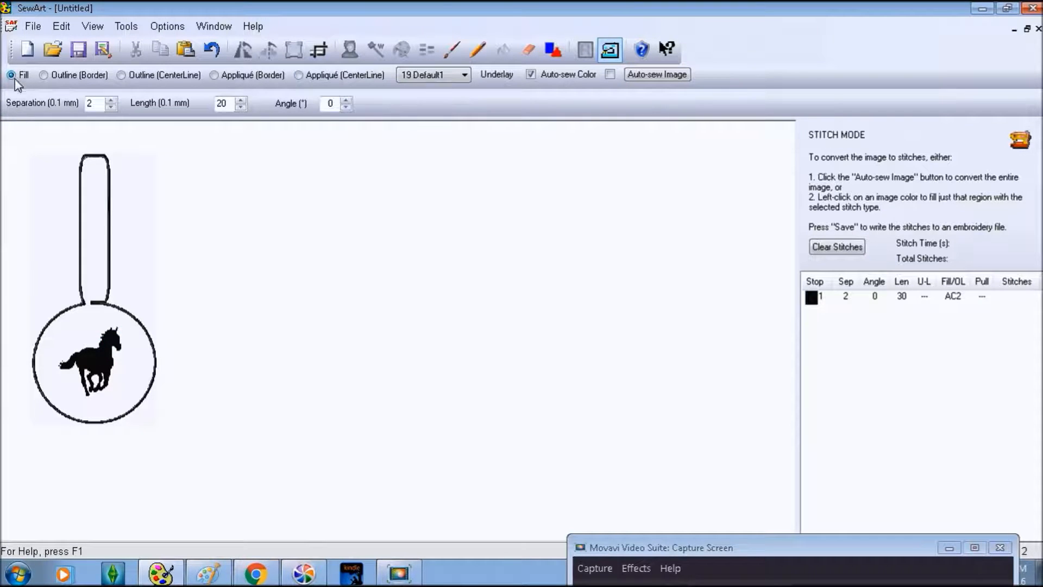
{"action": "left_click", "coordinate": [94, 360]}
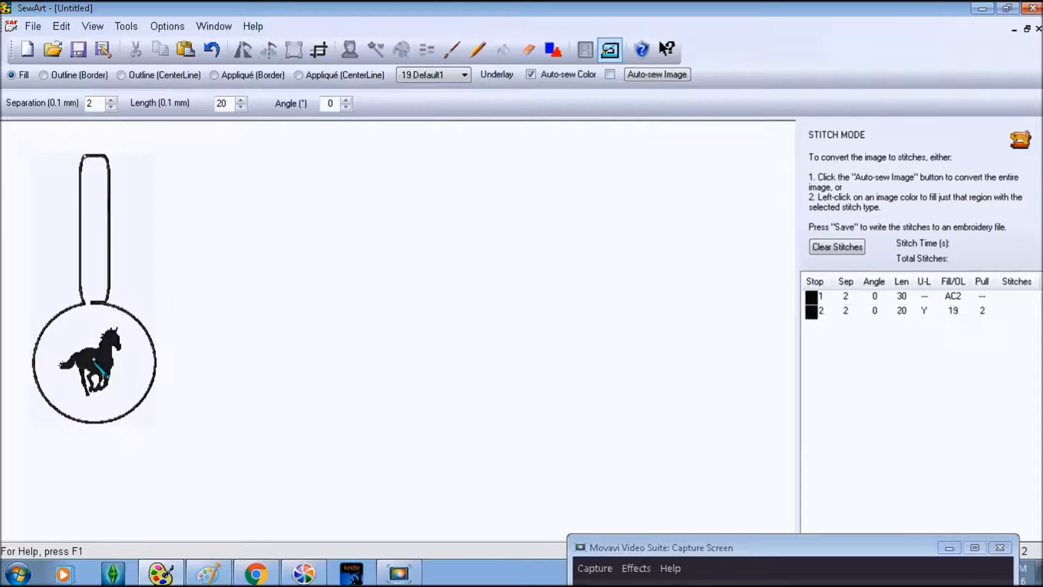
{"action": "right_click", "coordinate": [814, 312]}
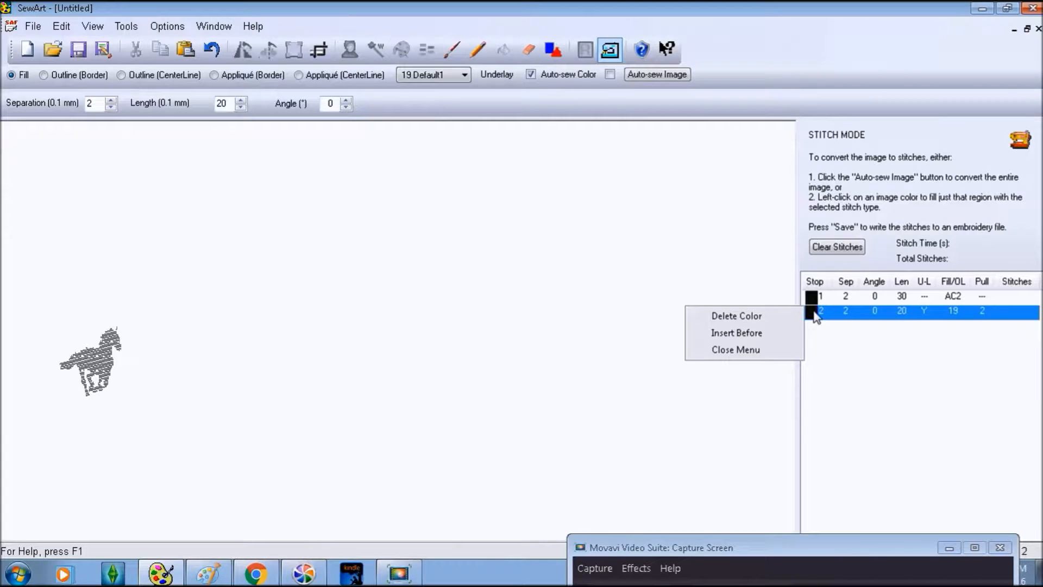
{"action": "left_click", "coordinate": [780, 349]}
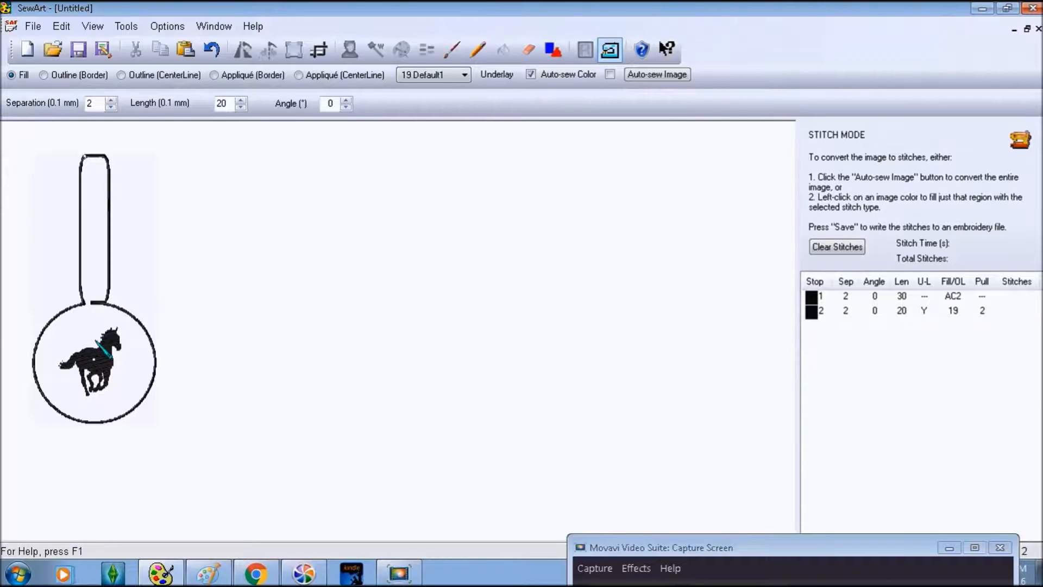
Delete the horse's fill color stop and fill the horse again with the same stitch settings.
{"action": "right_click", "coordinate": [817, 314]}
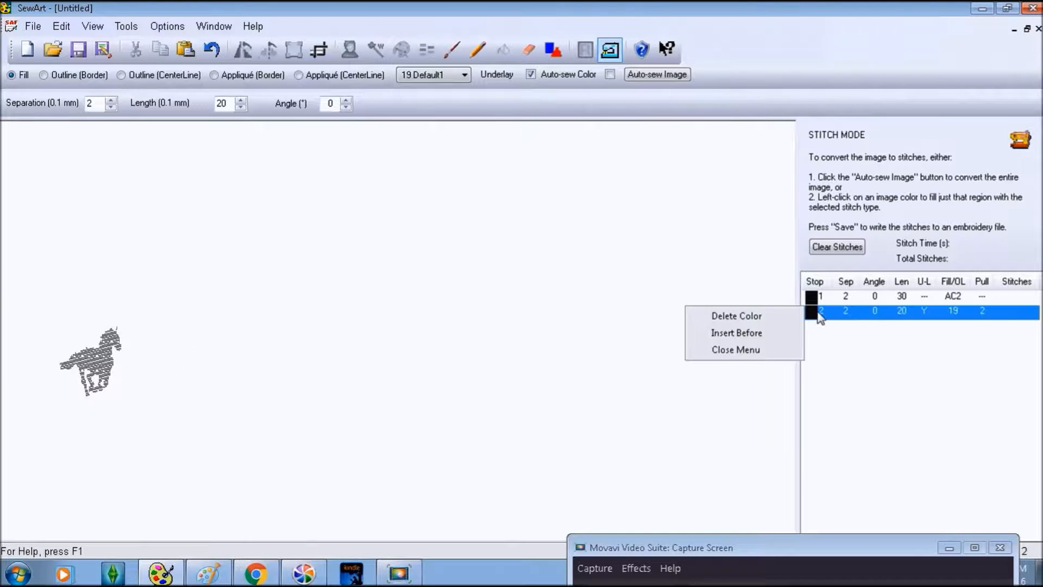
{"action": "left_click", "coordinate": [798, 316]}
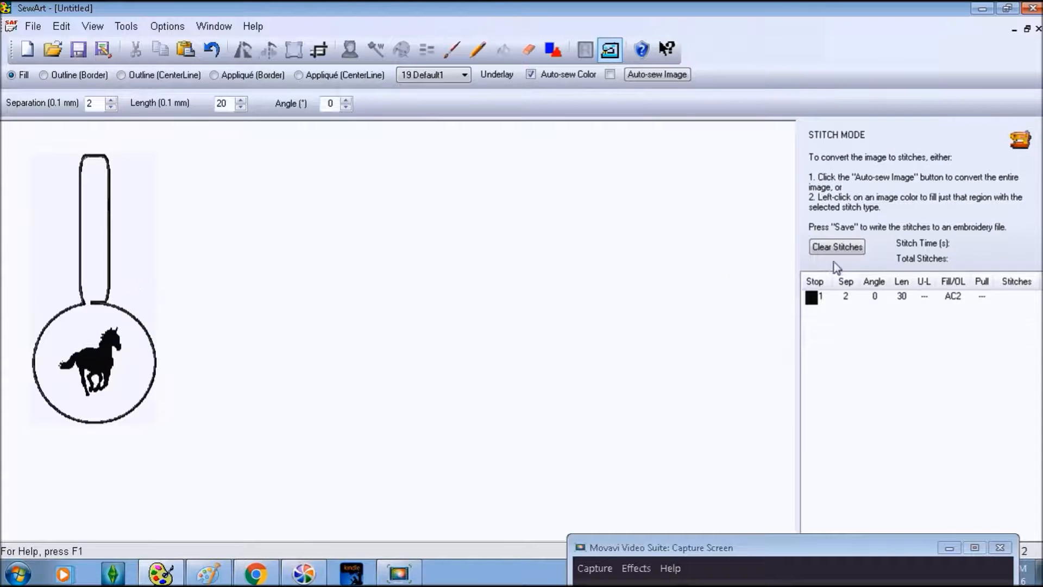
{"action": "left_click", "coordinate": [109, 375]}
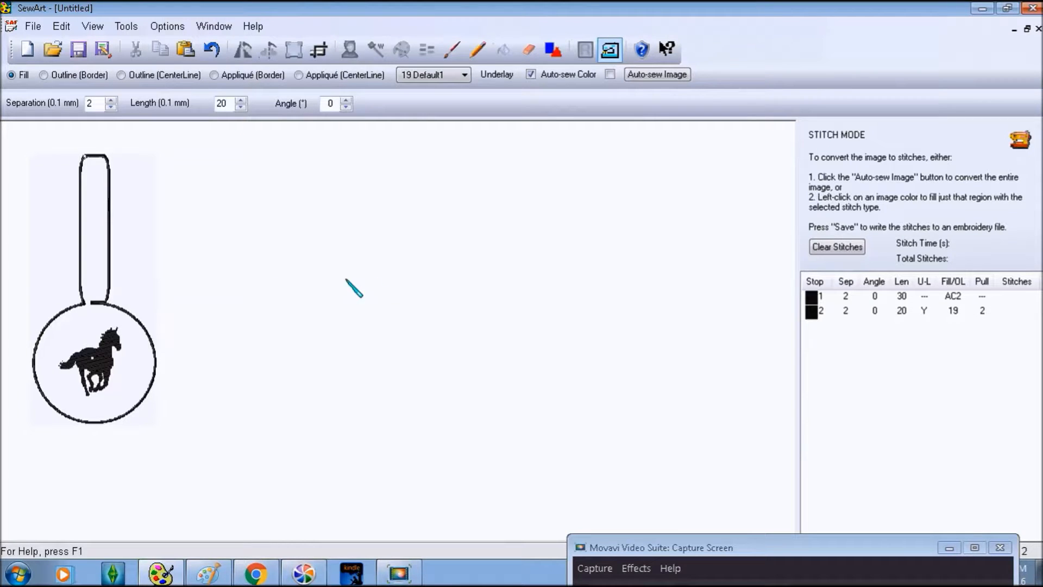
Start saving the design, skip the image file, and choose Removable Disk (F:) as the embroidery file's location.
{"action": "left_click", "coordinate": [34, 27]}
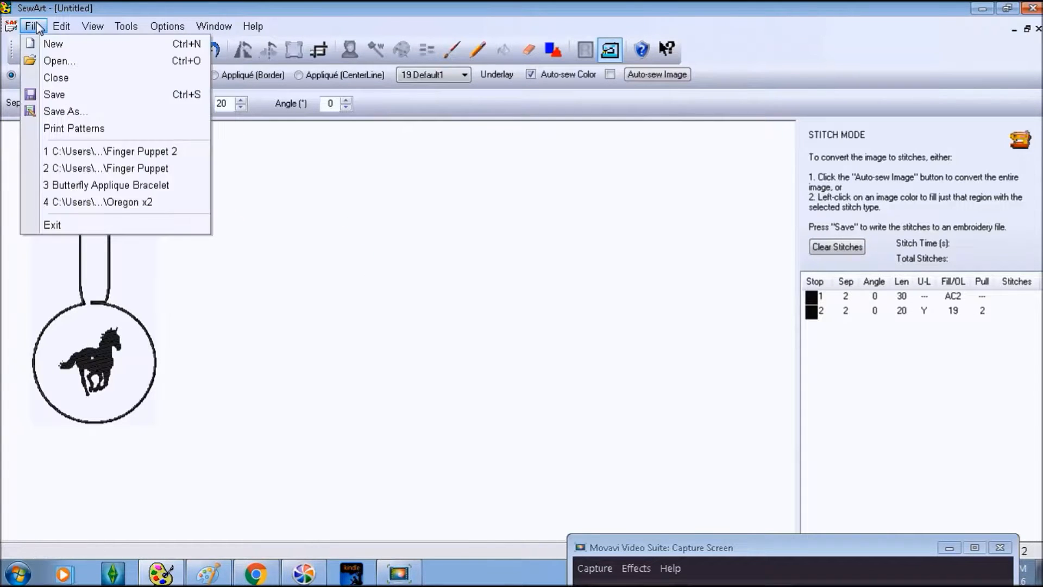
{"action": "left_click", "coordinate": [68, 111]}
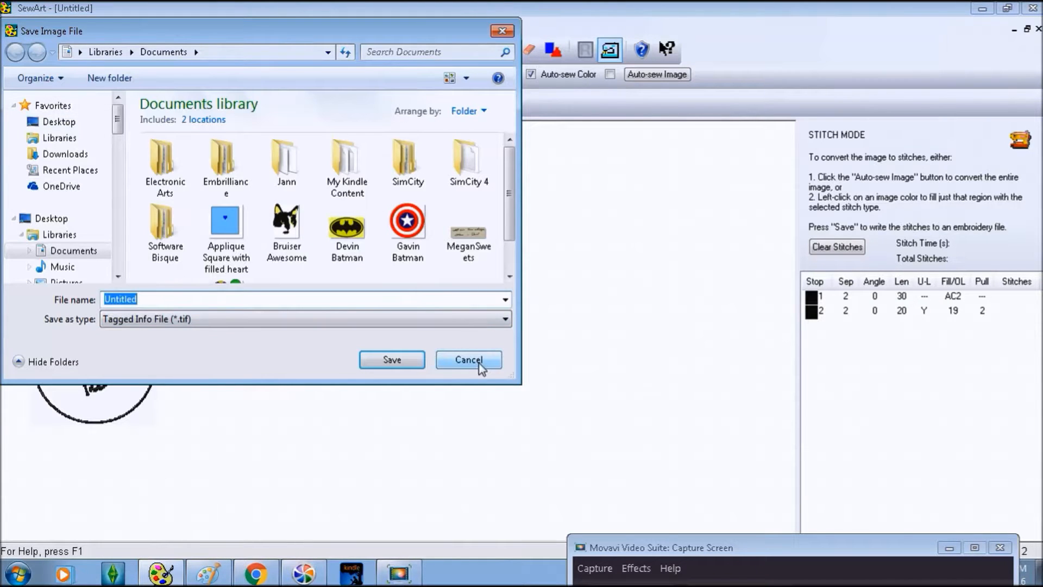
{"action": "left_click", "coordinate": [478, 361]}
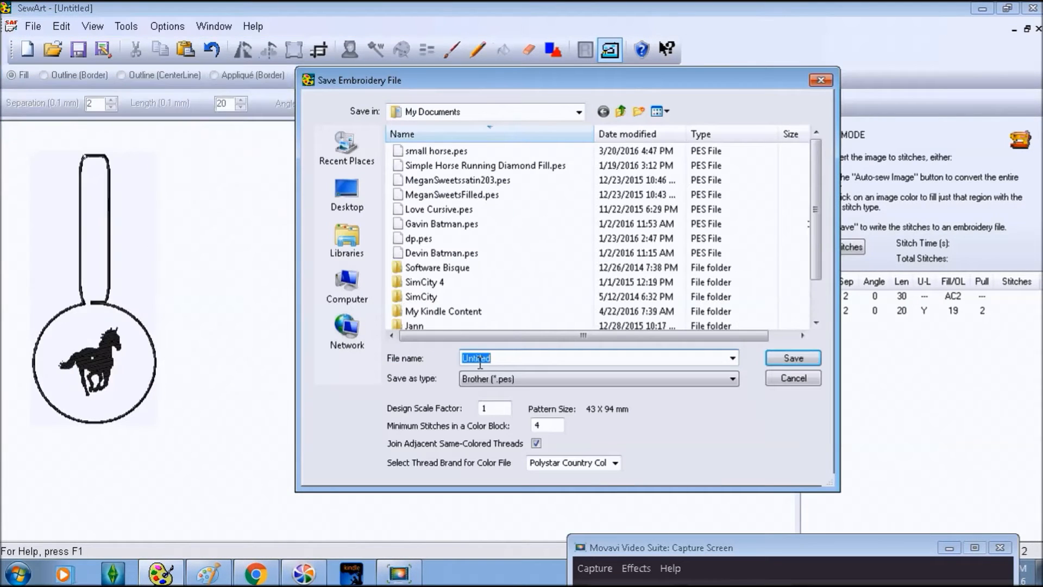
{"action": "left_click", "coordinate": [361, 300]}
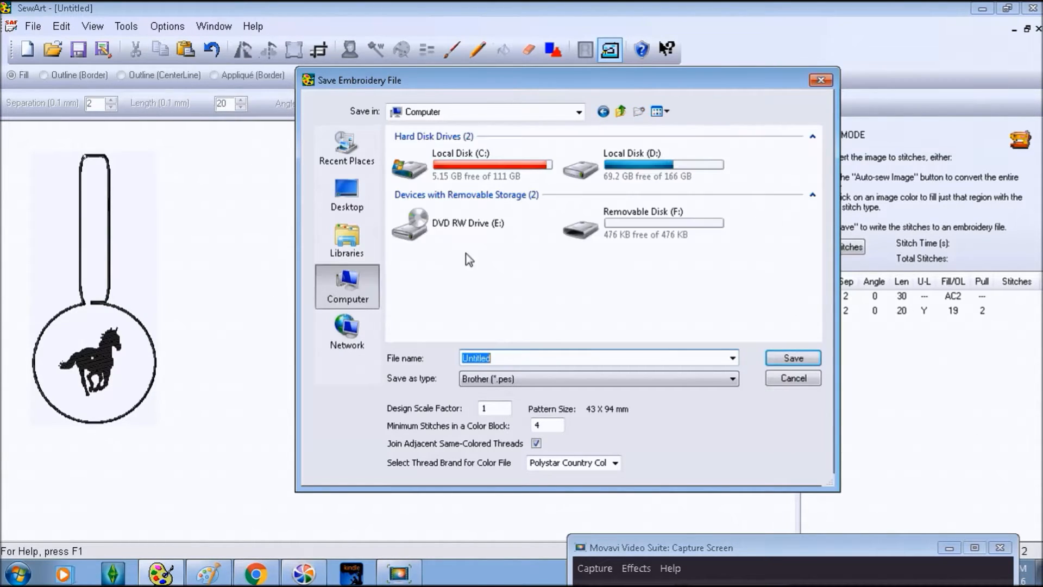
{"action": "left_click", "coordinate": [669, 228]}
{"action": "double_click", "coordinate": [669, 227]}
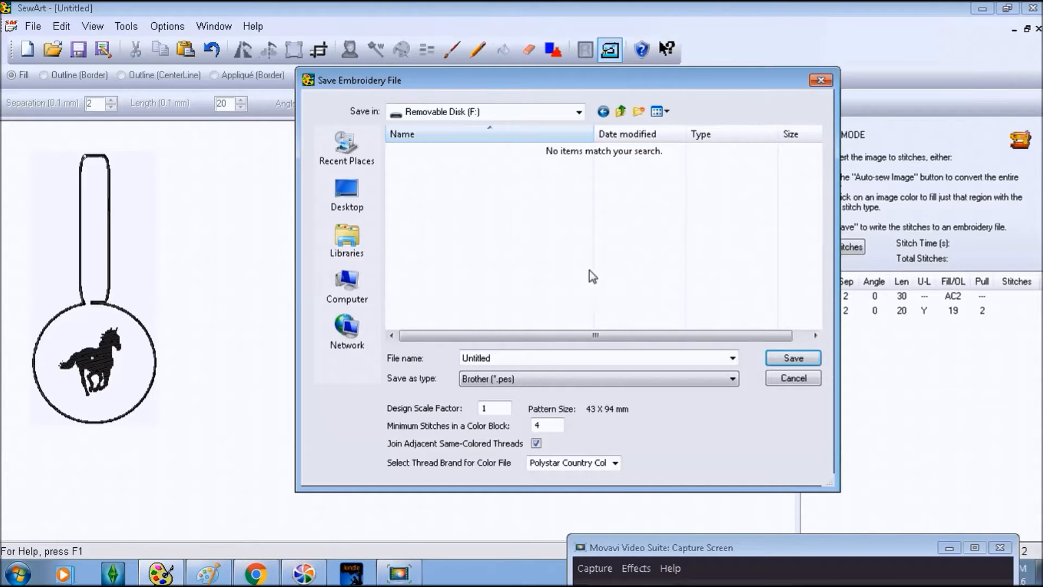
Save the embroidery file as Horse Fob Filled in Brother (*.pes) format, and clear all stitches from the image.
{"action": "double_click", "coordinate": [496, 357]}
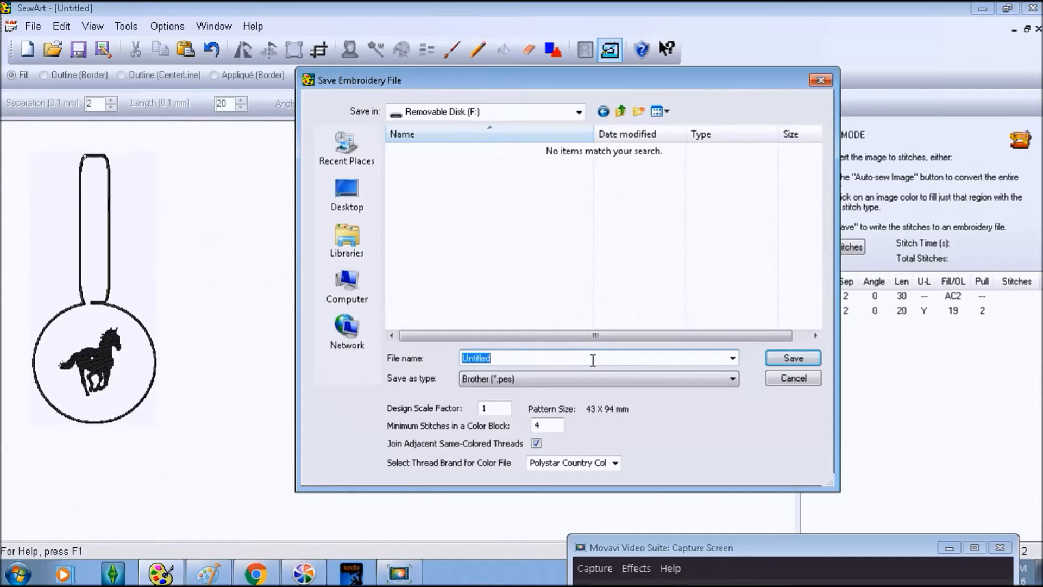
{"action": "type", "text": "Horse Fob Filled"}
{"action": "left_click", "coordinate": [800, 360]}
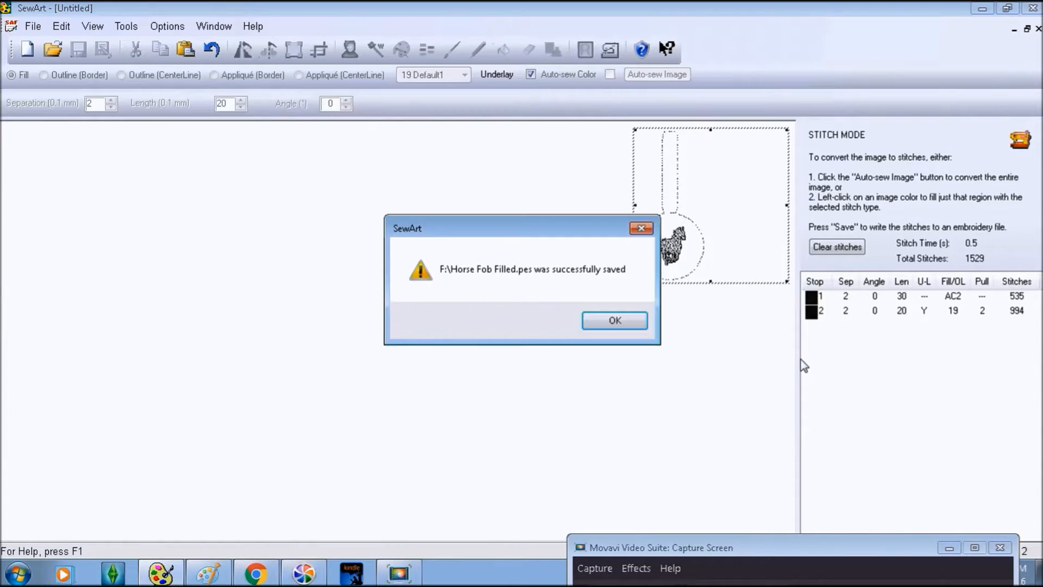
{"action": "left_click", "coordinate": [645, 322]}
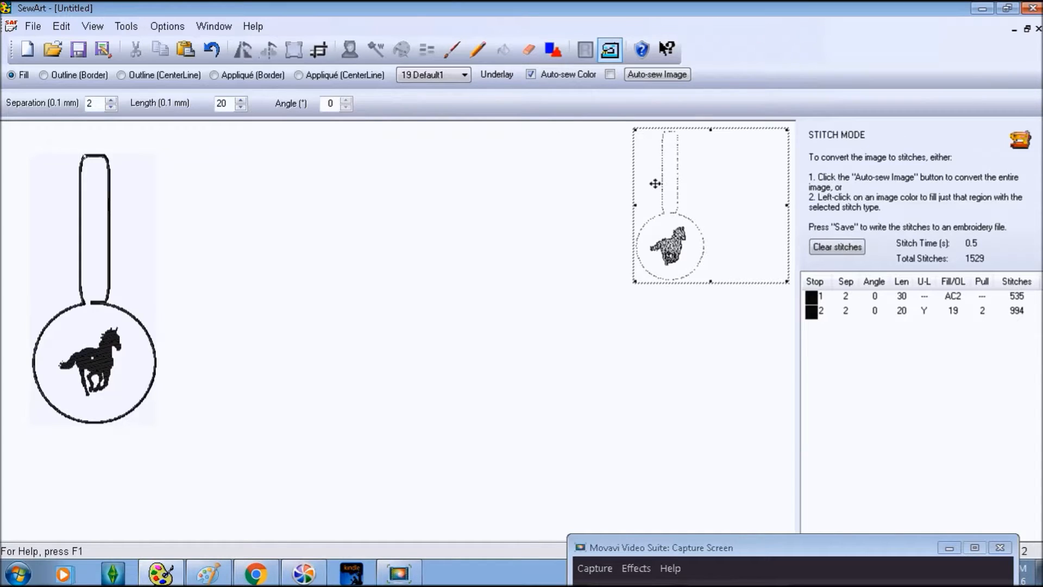
{"action": "left_click", "coordinate": [837, 246]}
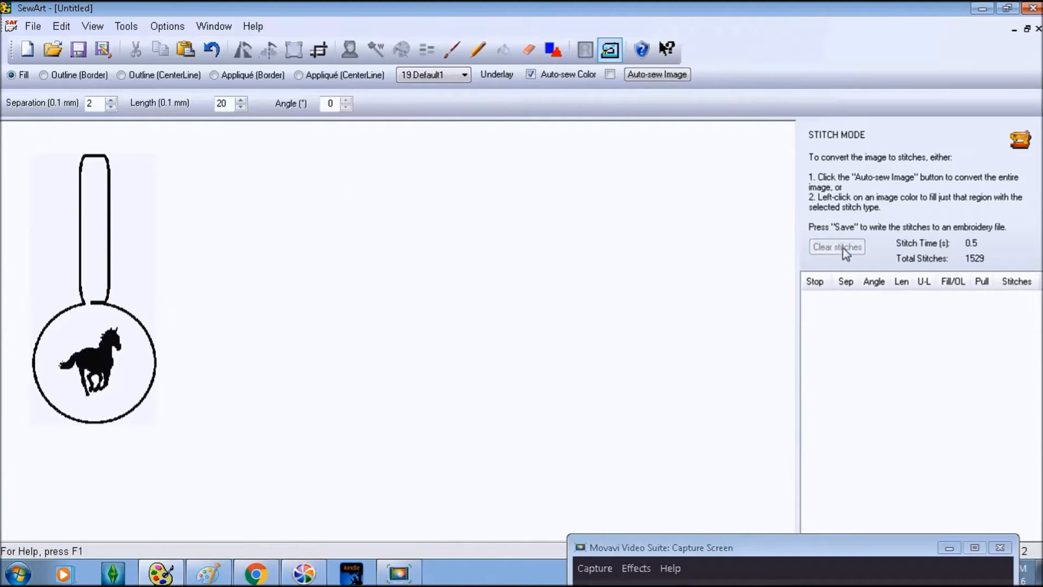